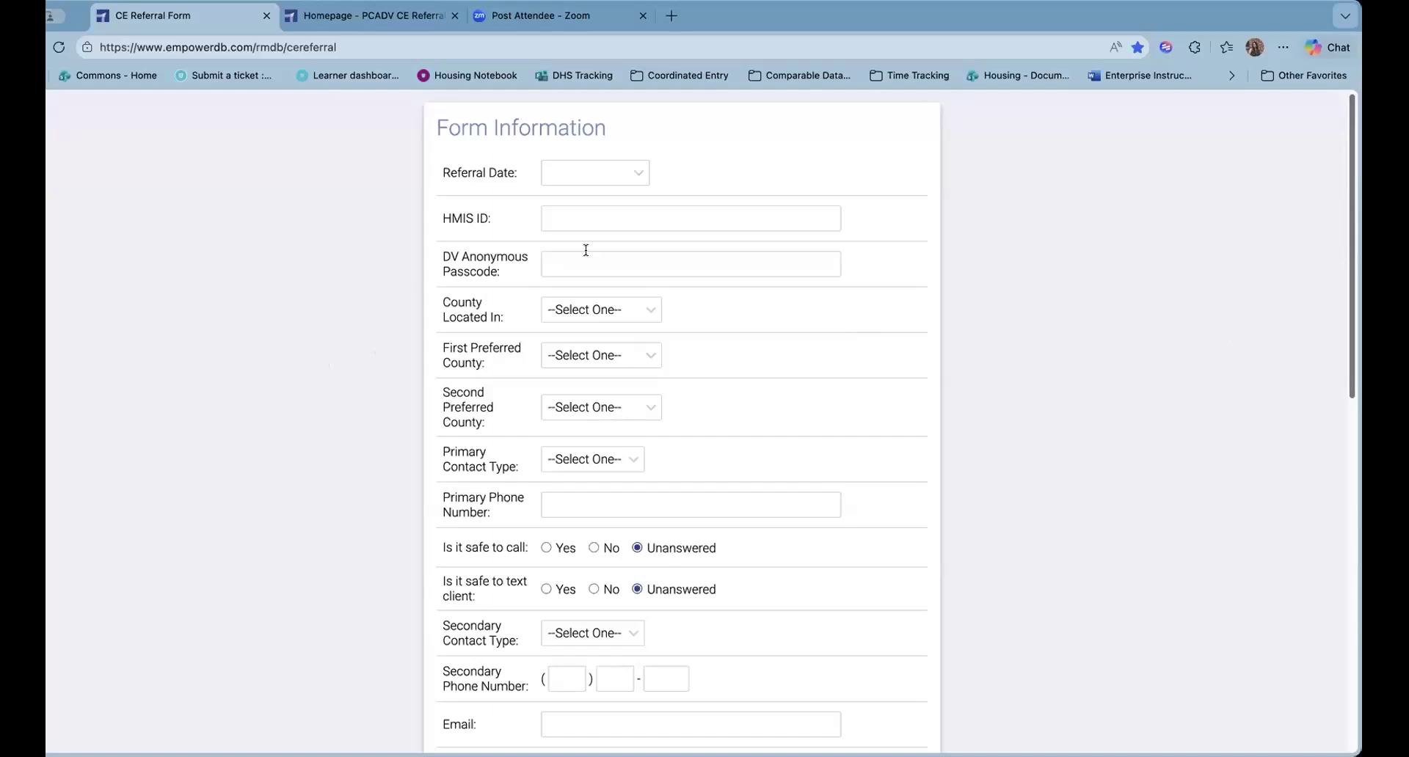
# Set the referral date to 02/19/2026 using the calendar
pyautogui.scroll(-1, 589, 260)
pyautogui.scroll(1, 589, 247)
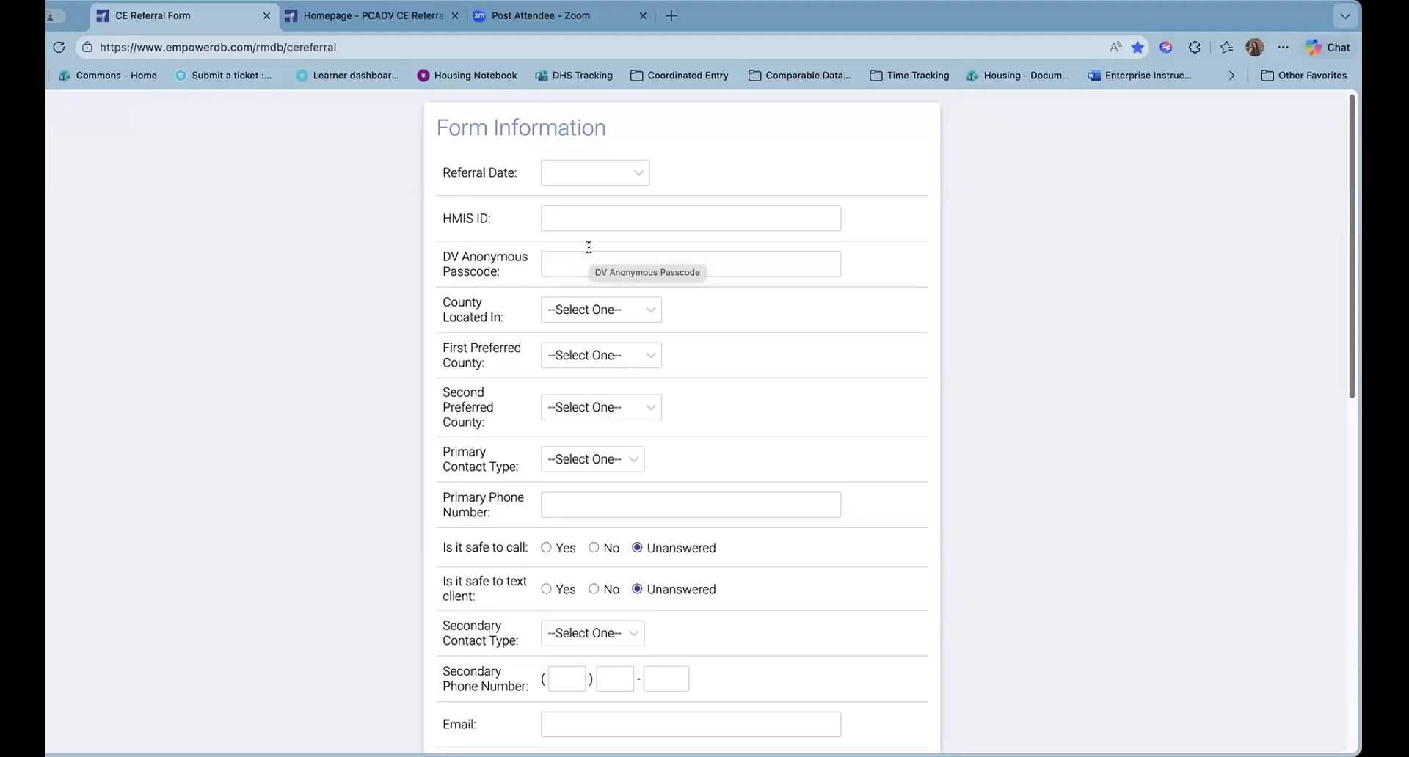
pyautogui.click(785, 257)
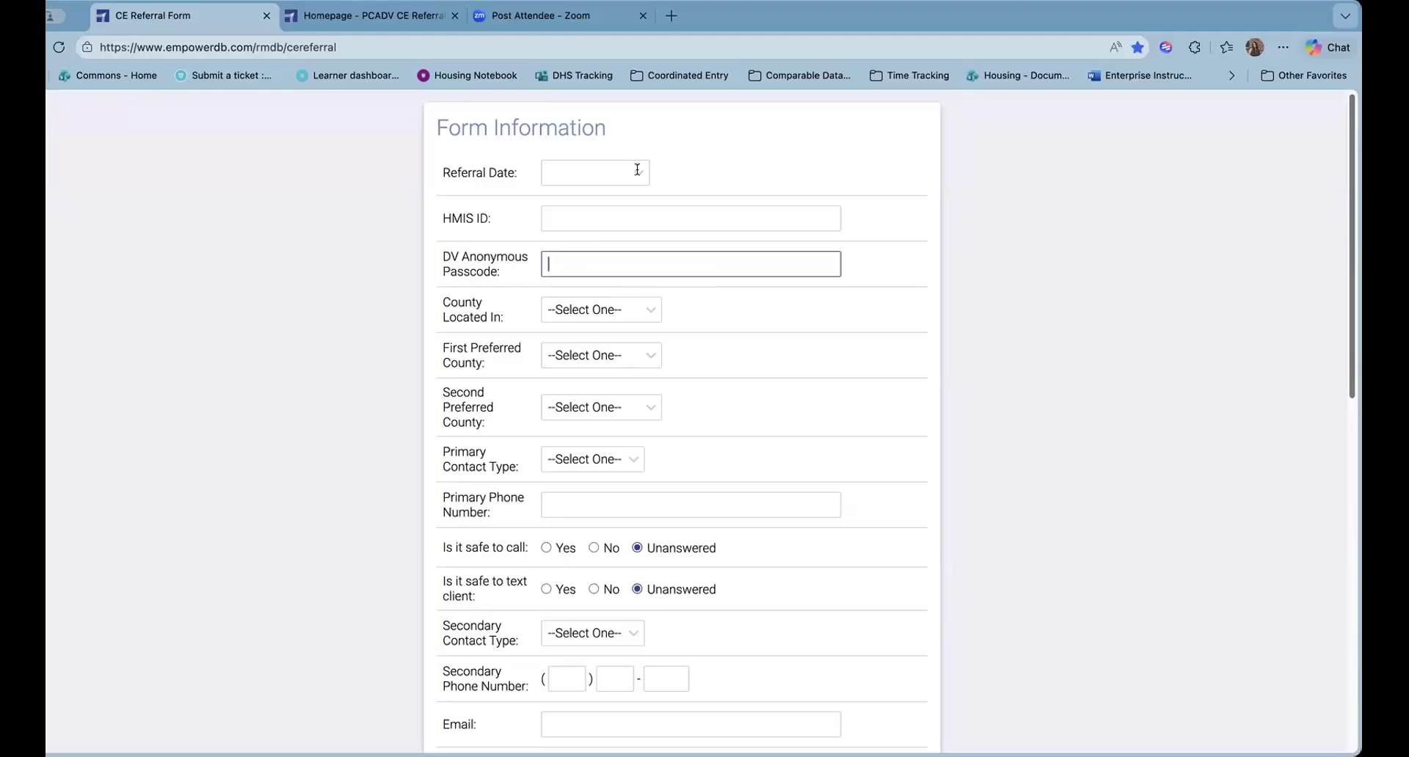
pyautogui.click(637, 170)
pyautogui.click(736, 318)
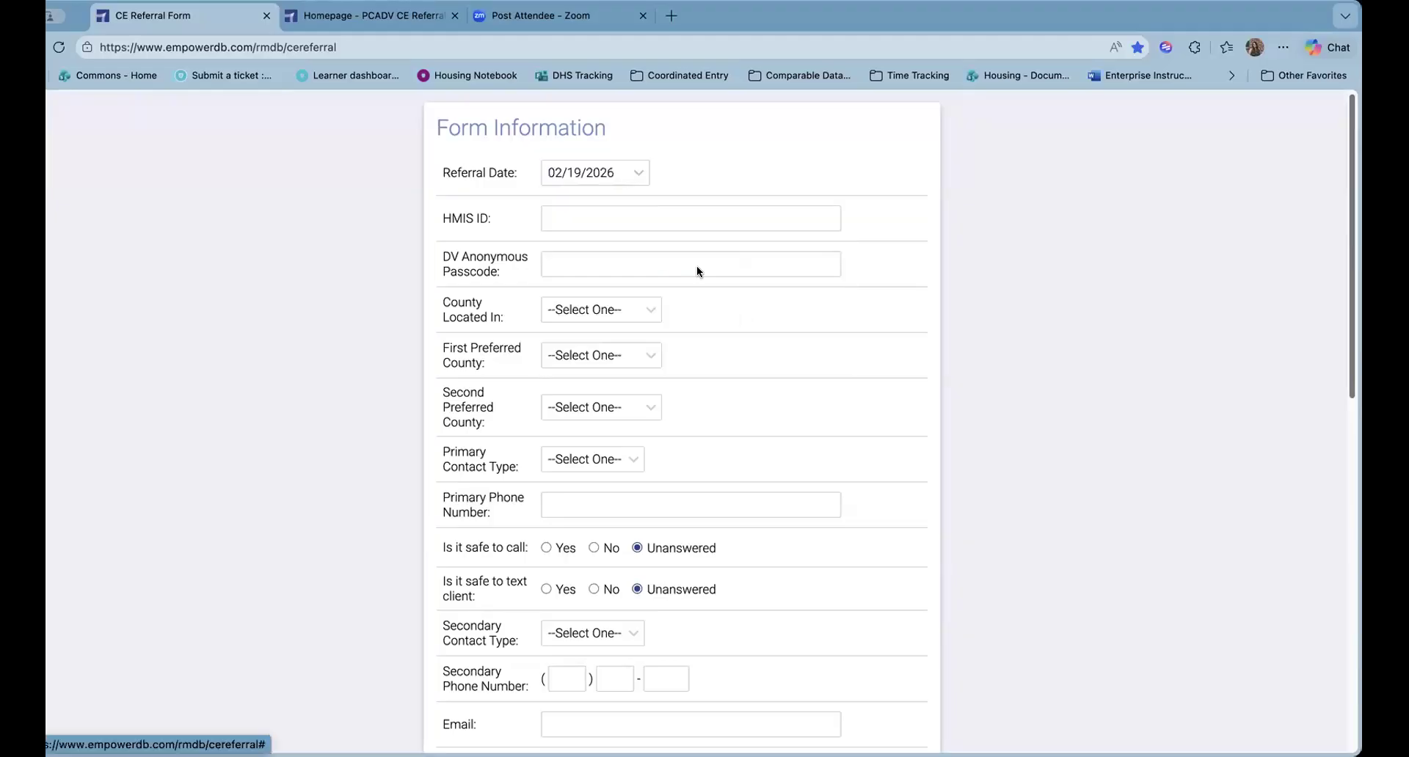
# Enter the client's HMIS ID and the DV anonymous passcode
pyautogui.click(616, 213)
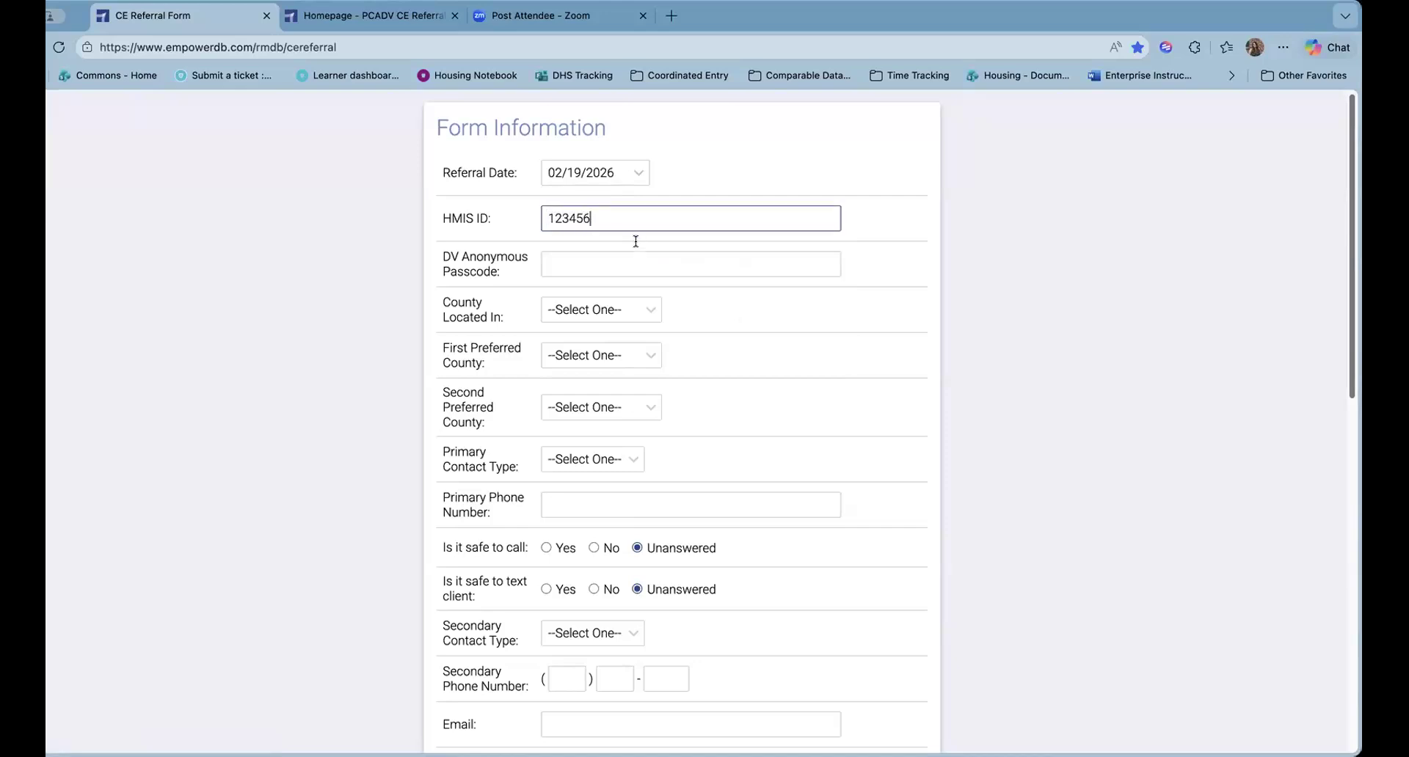
pyautogui.click(635, 264)
pyautogui.write('dv anon testing')
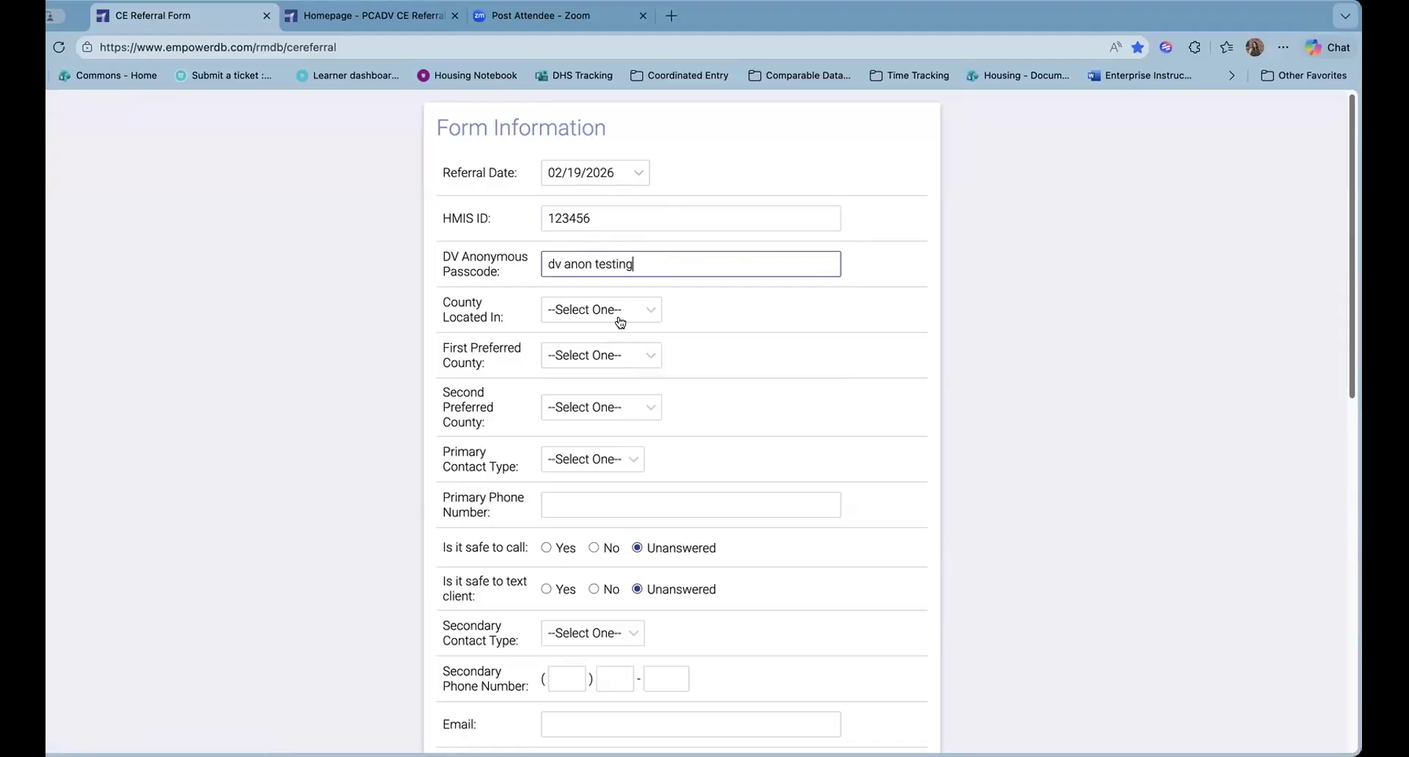
# Pick Lehigh for County Located In and Northampton for First Preferred County
pyautogui.scroll(-1, 579, 286)
pyautogui.scroll(-1, 579, 286)
pyautogui.click(595, 270)
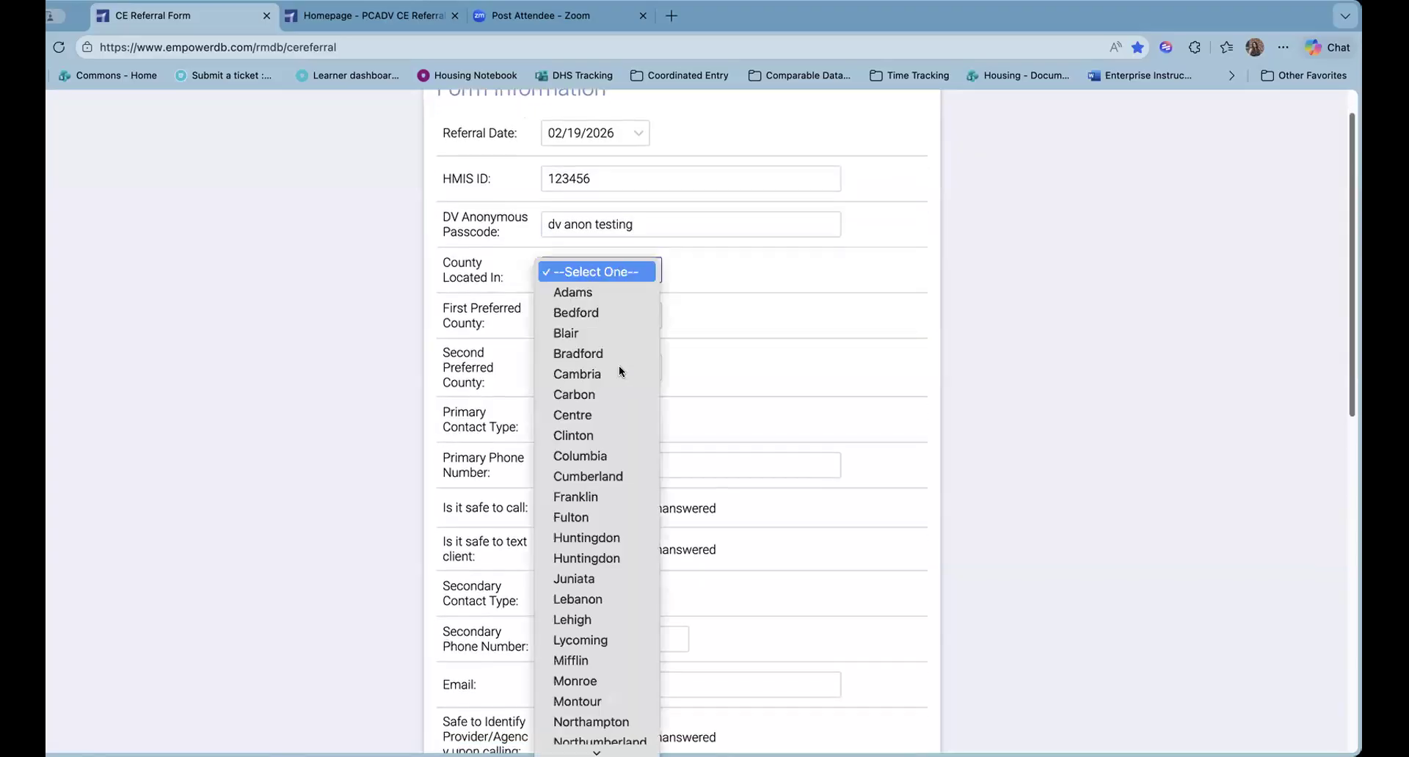
pyautogui.click(582, 620)
pyautogui.click(591, 315)
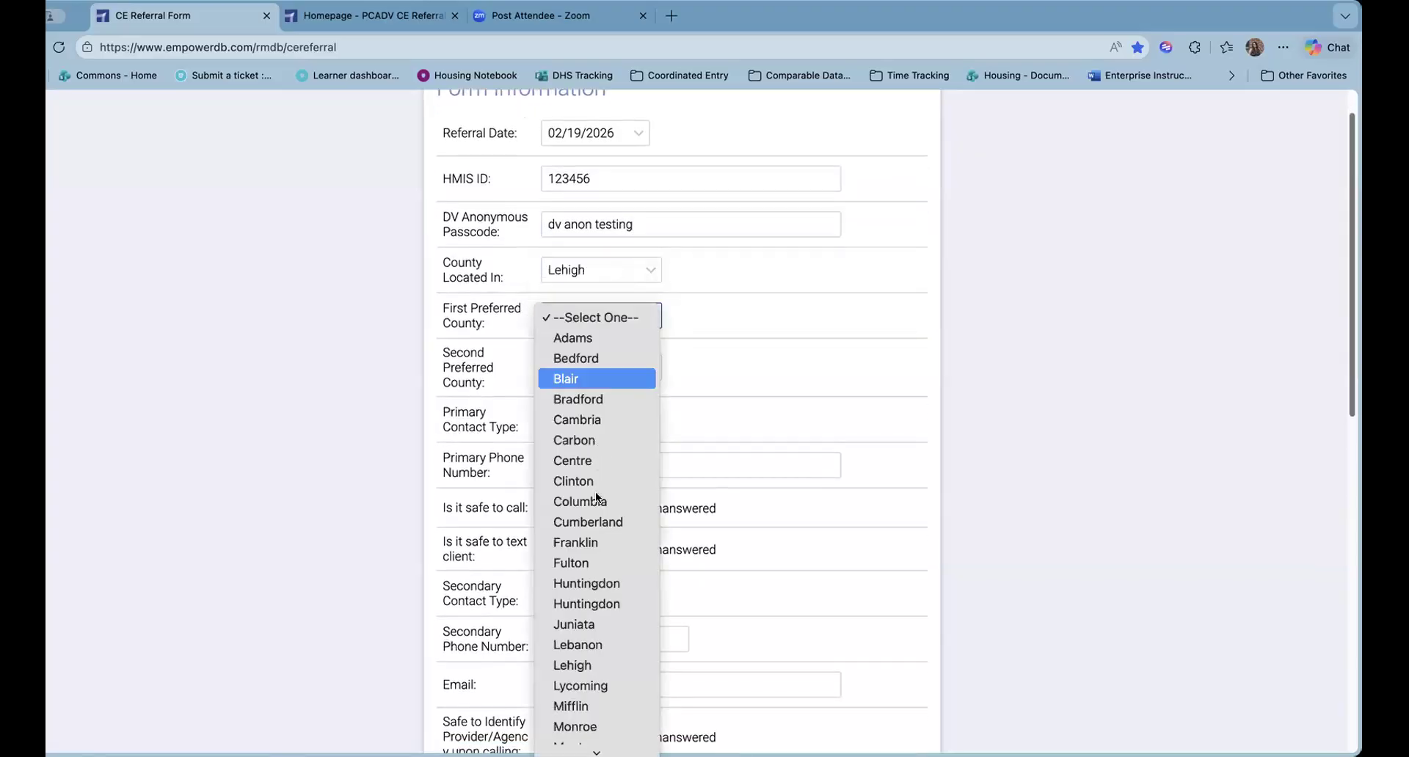
pyautogui.scroll(-3, 593, 462)
pyautogui.scroll(-2, 606, 617)
pyautogui.click(609, 624)
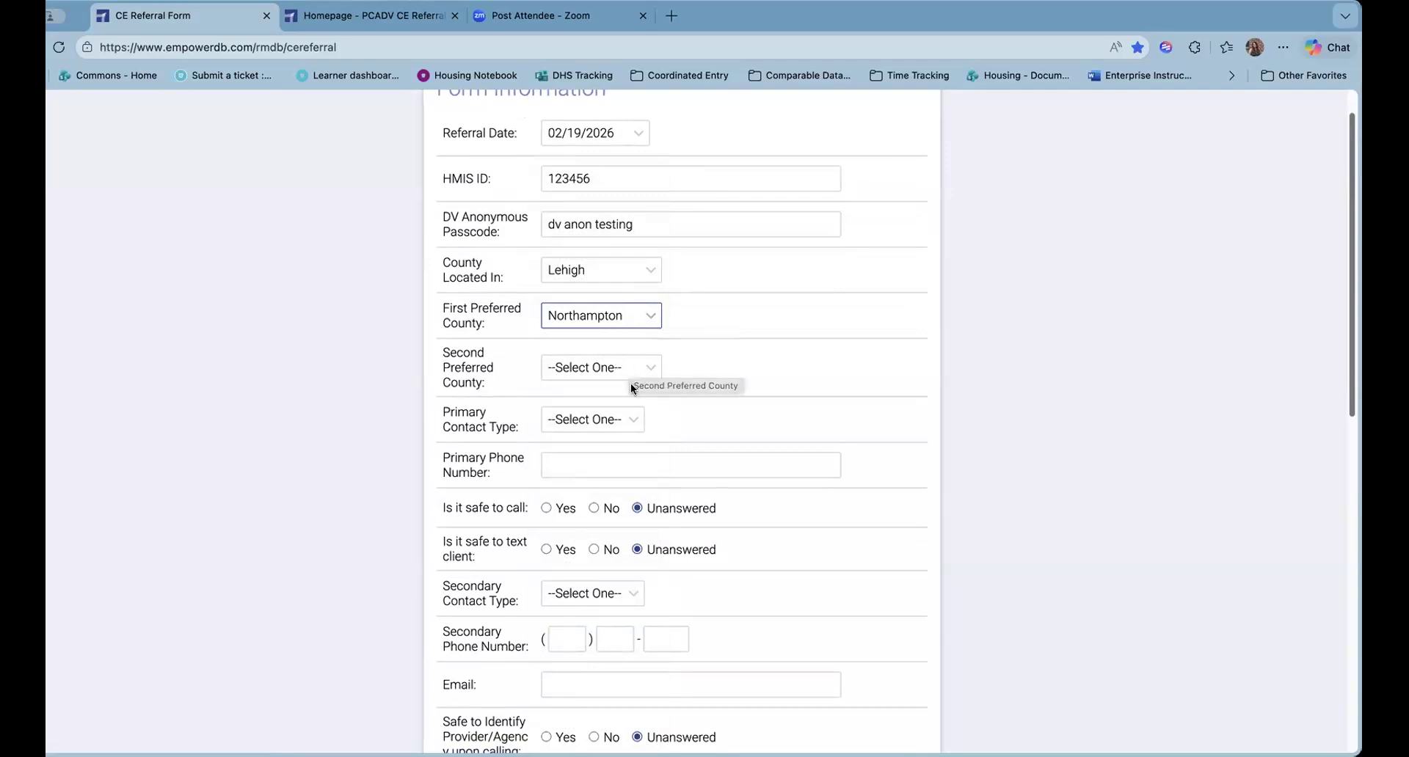
# Leave Second Preferred County unchanged and set Primary Contact Type to Cell
pyautogui.scroll(-1, 624, 394)
pyautogui.click(578, 310)
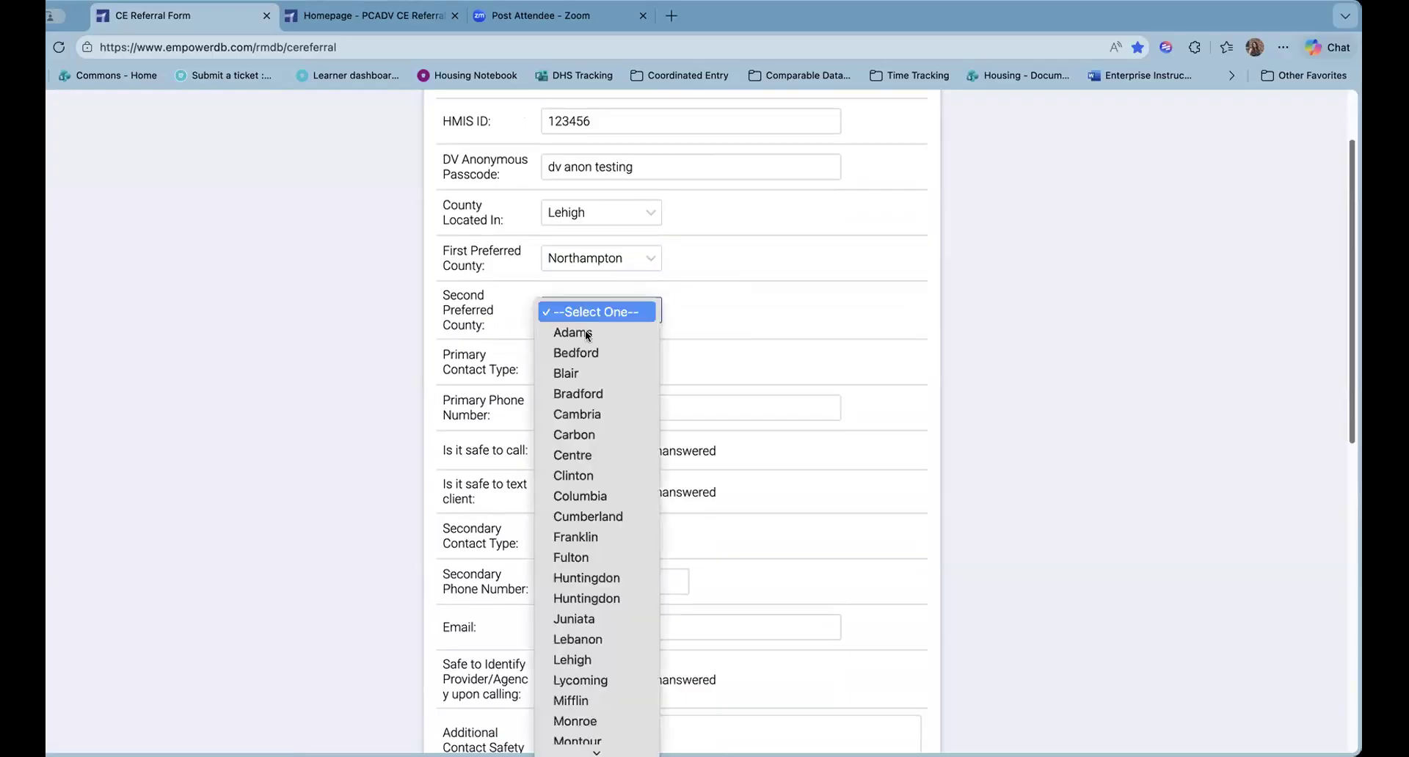
pyautogui.click(681, 285)
pyautogui.click(608, 366)
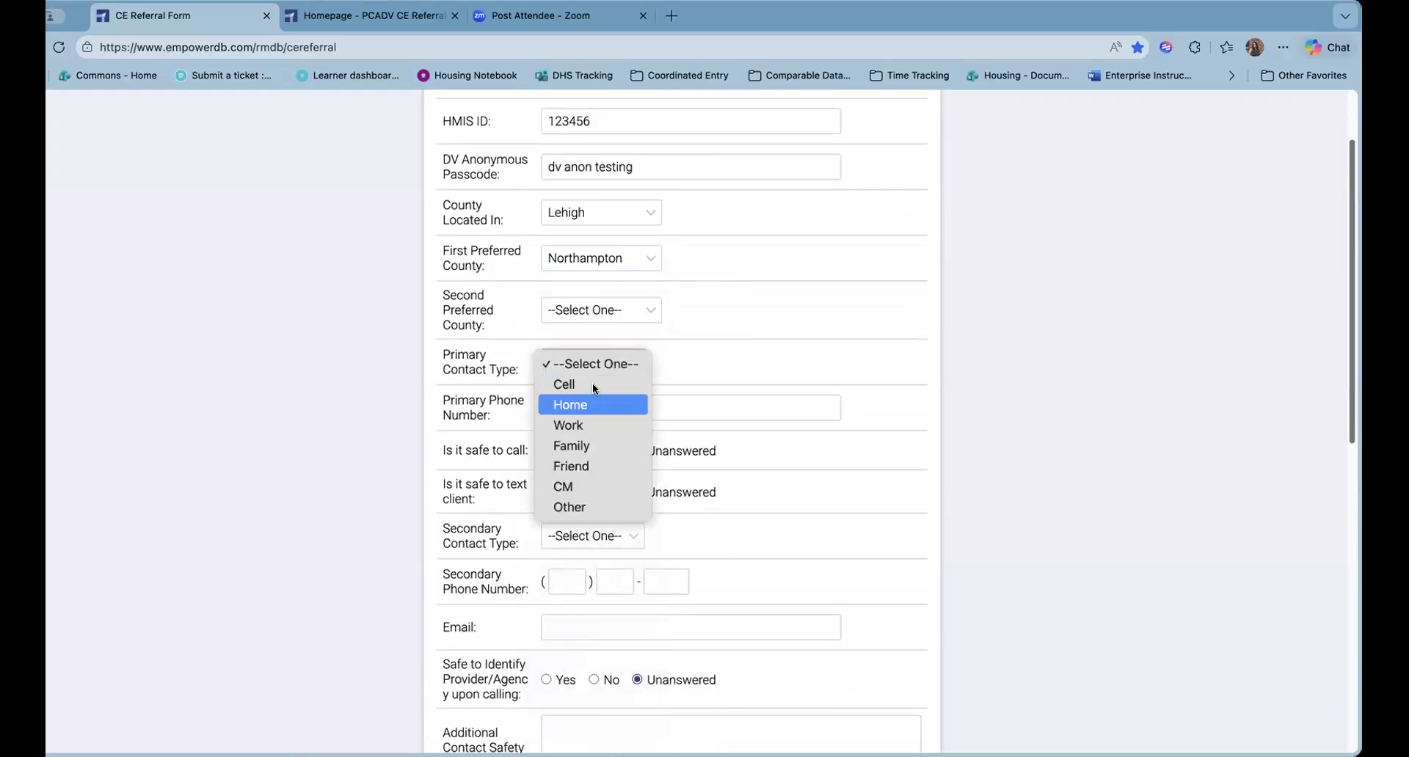
pyautogui.click(594, 385)
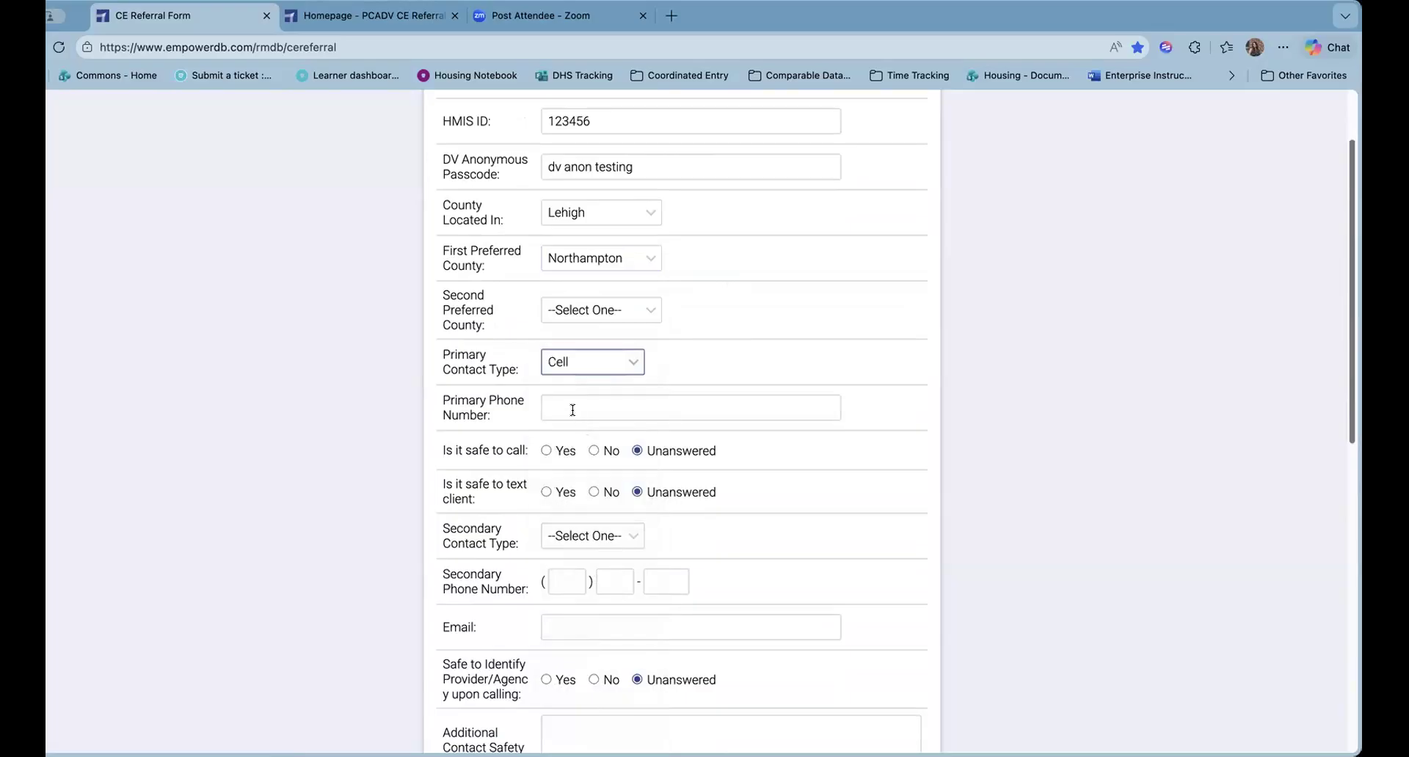
# Enter the client's primary phone number; safe to call Yes, leave message No
pyautogui.click(572, 410)
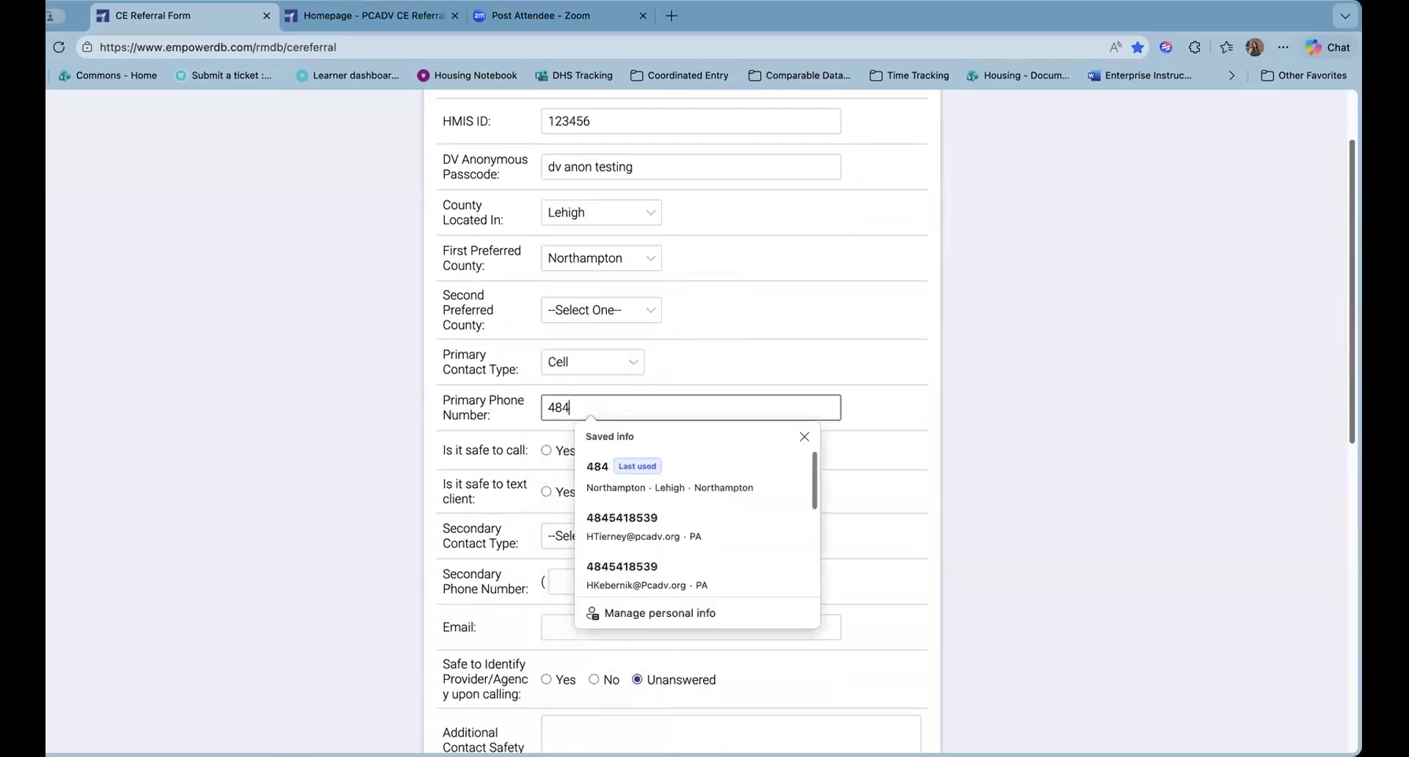
pyautogui.click(739, 455)
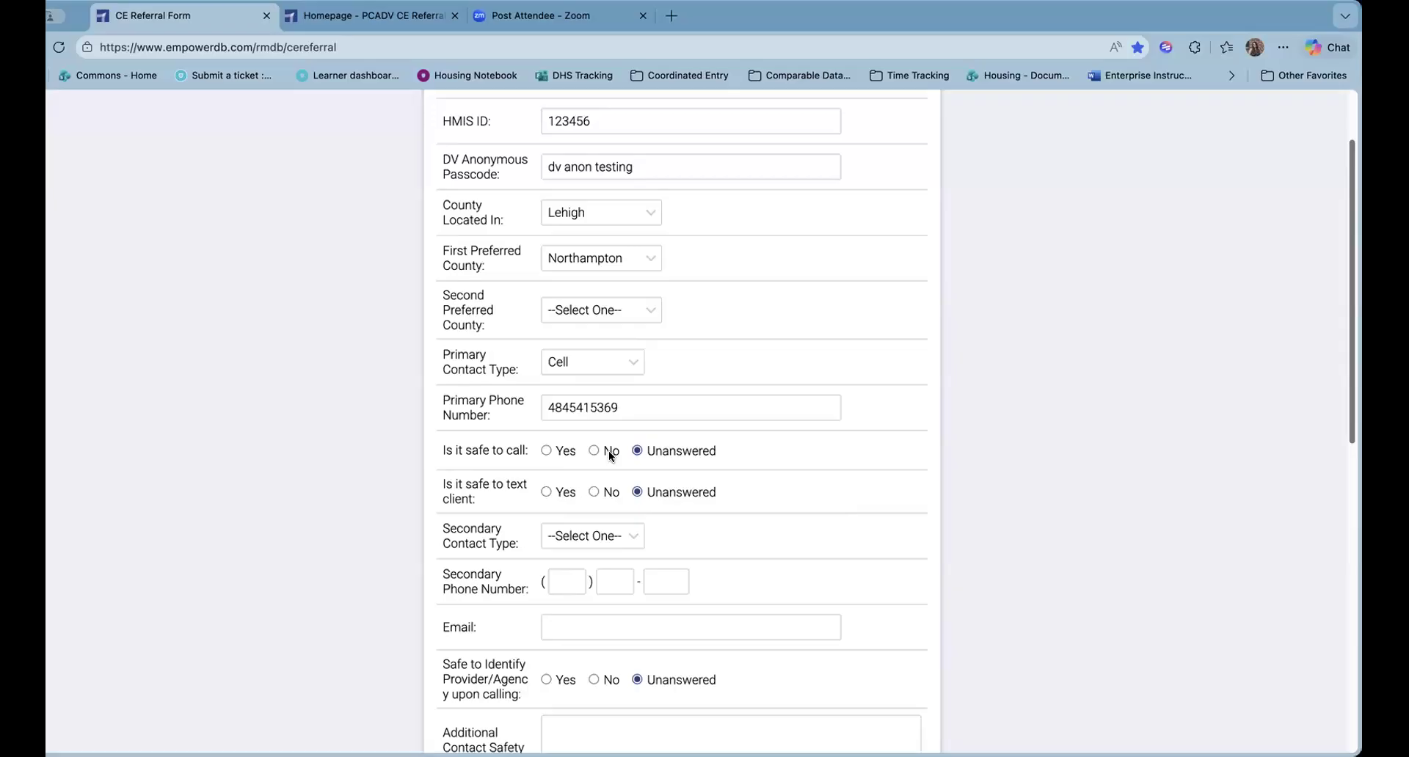
pyautogui.click(545, 450)
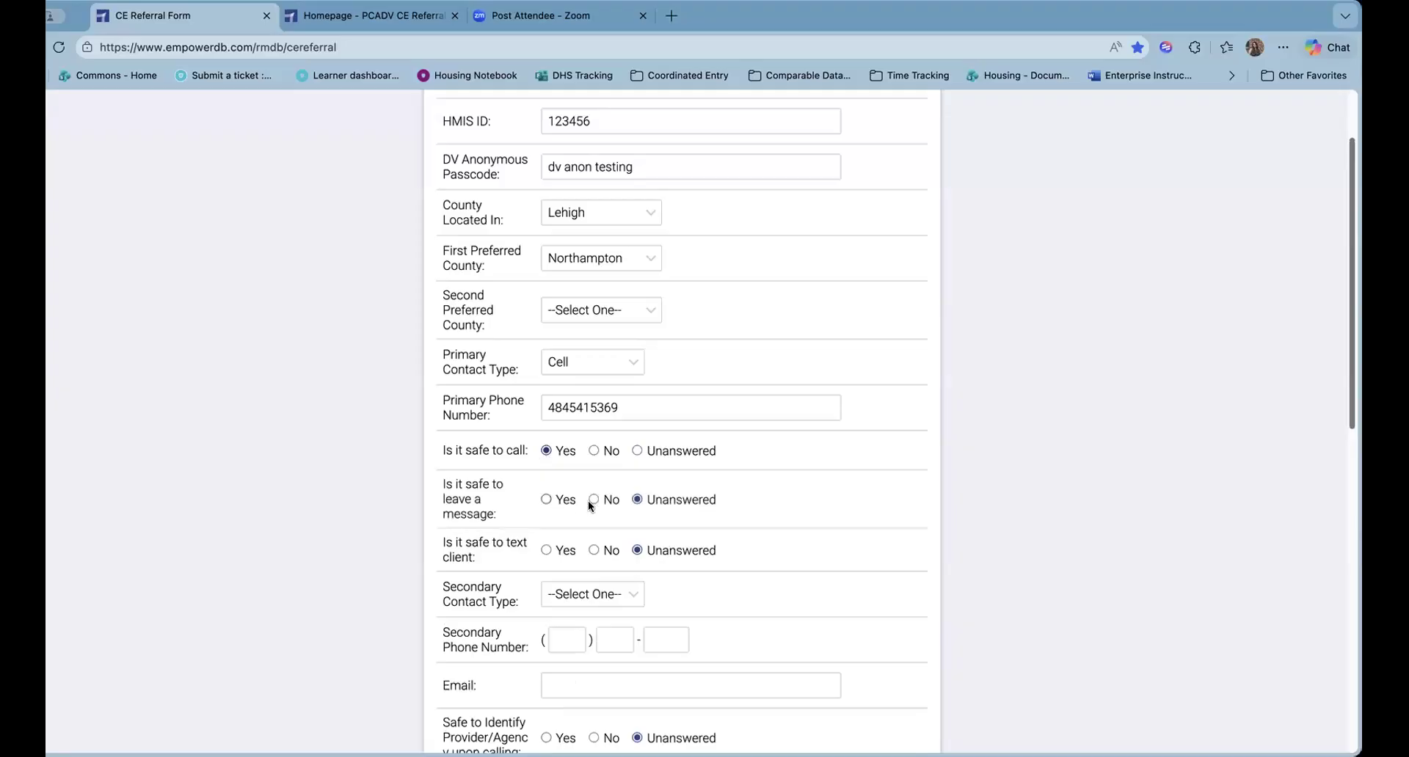
pyautogui.click(593, 500)
pyautogui.scroll(-1, 605, 548)
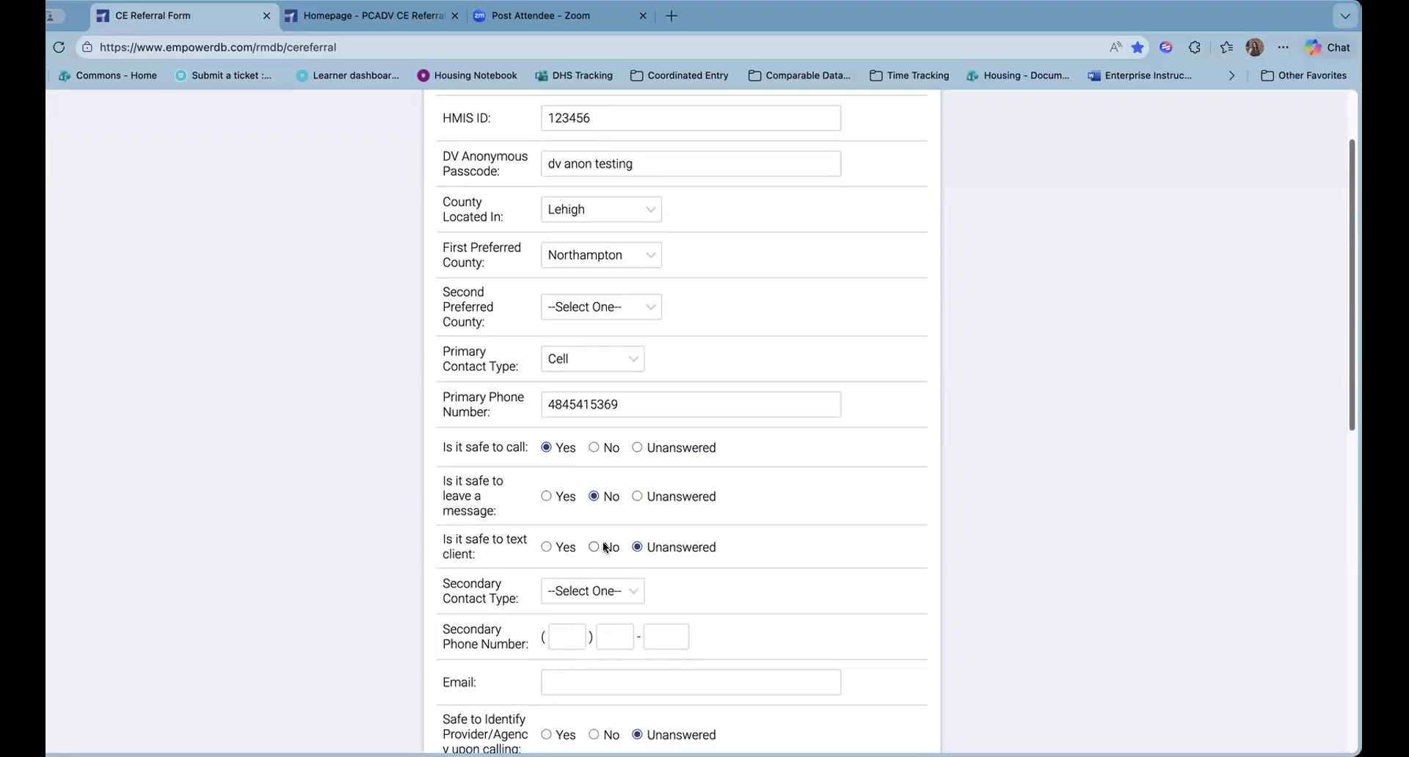
# Mark safe to text the client as No and set Secondary Contact Type to Family
pyautogui.click(594, 548)
pyautogui.scroll(-2, 586, 550)
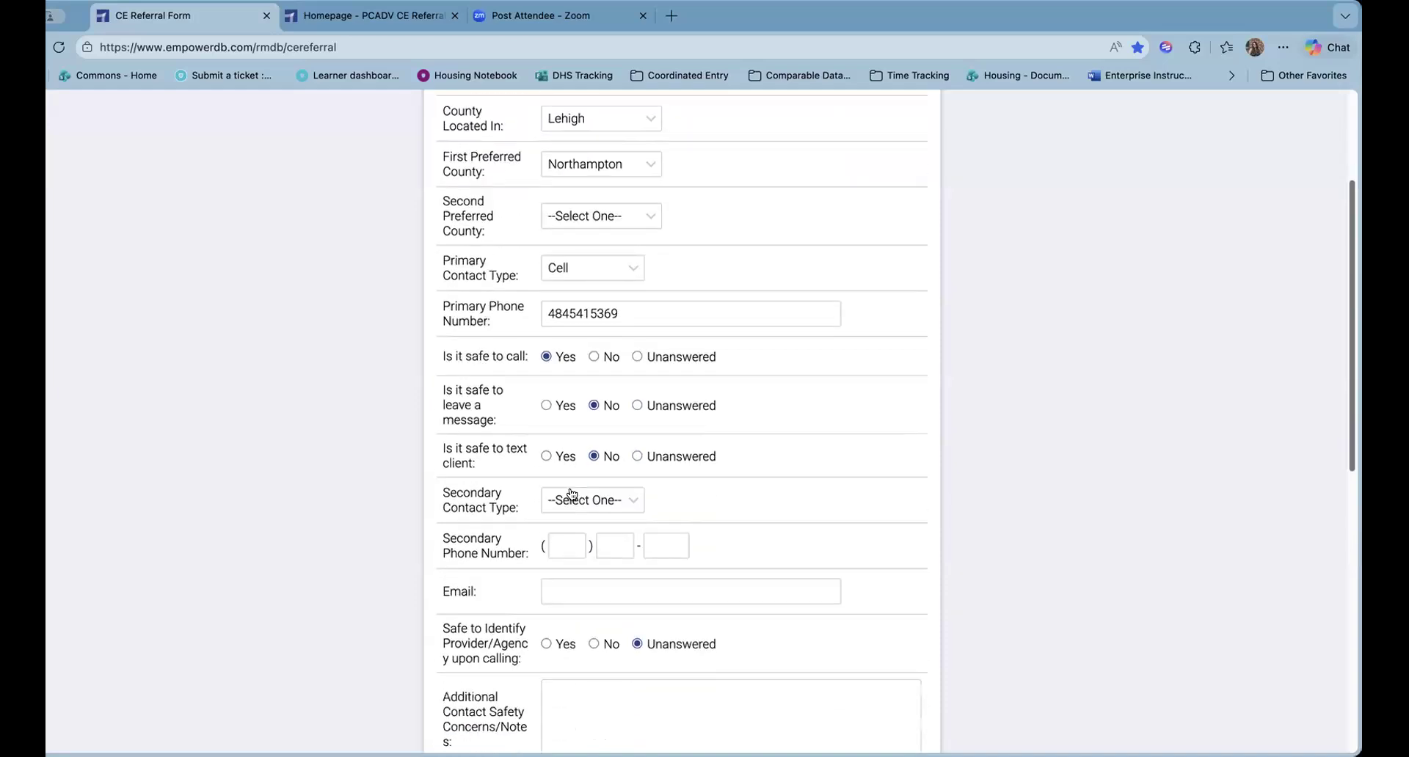
pyautogui.click(580, 501)
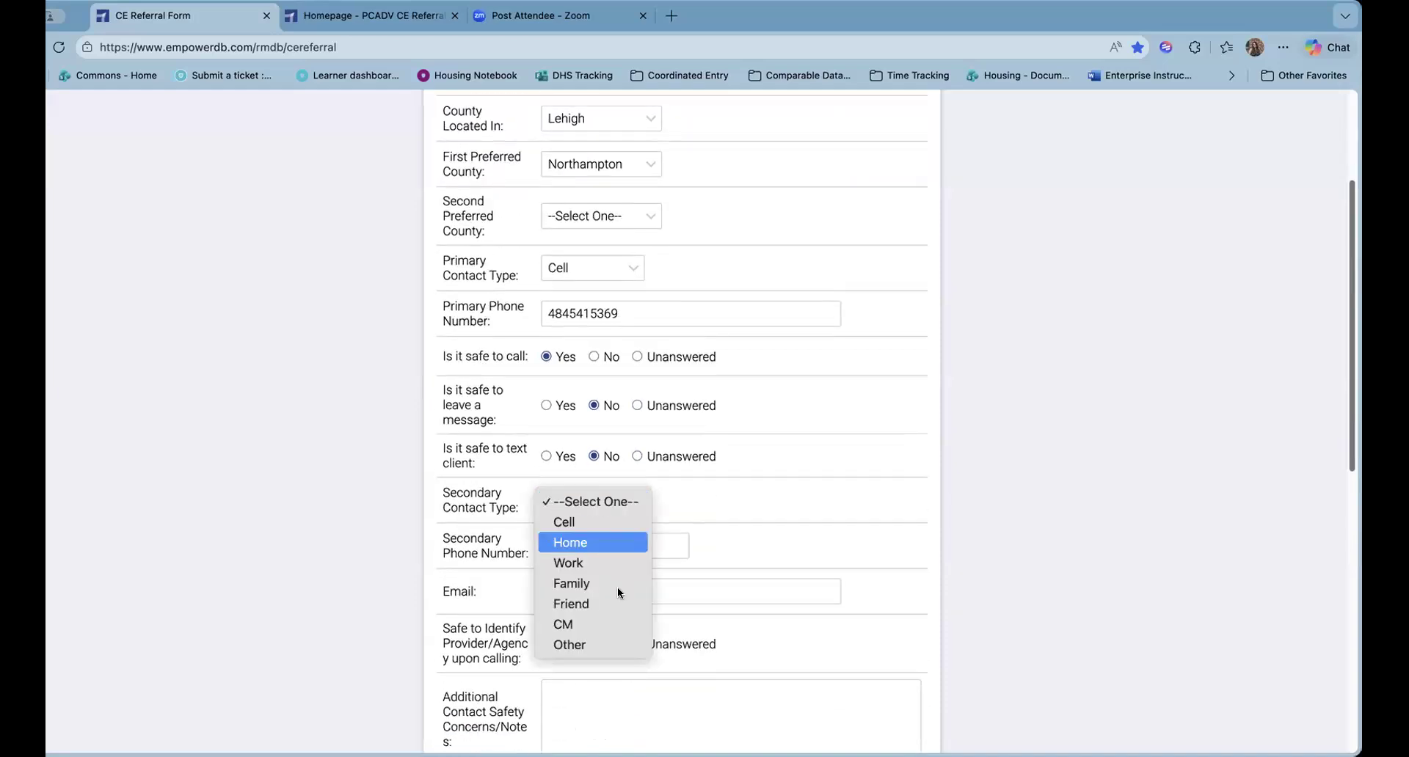
pyautogui.click(610, 565)
pyautogui.click(600, 505)
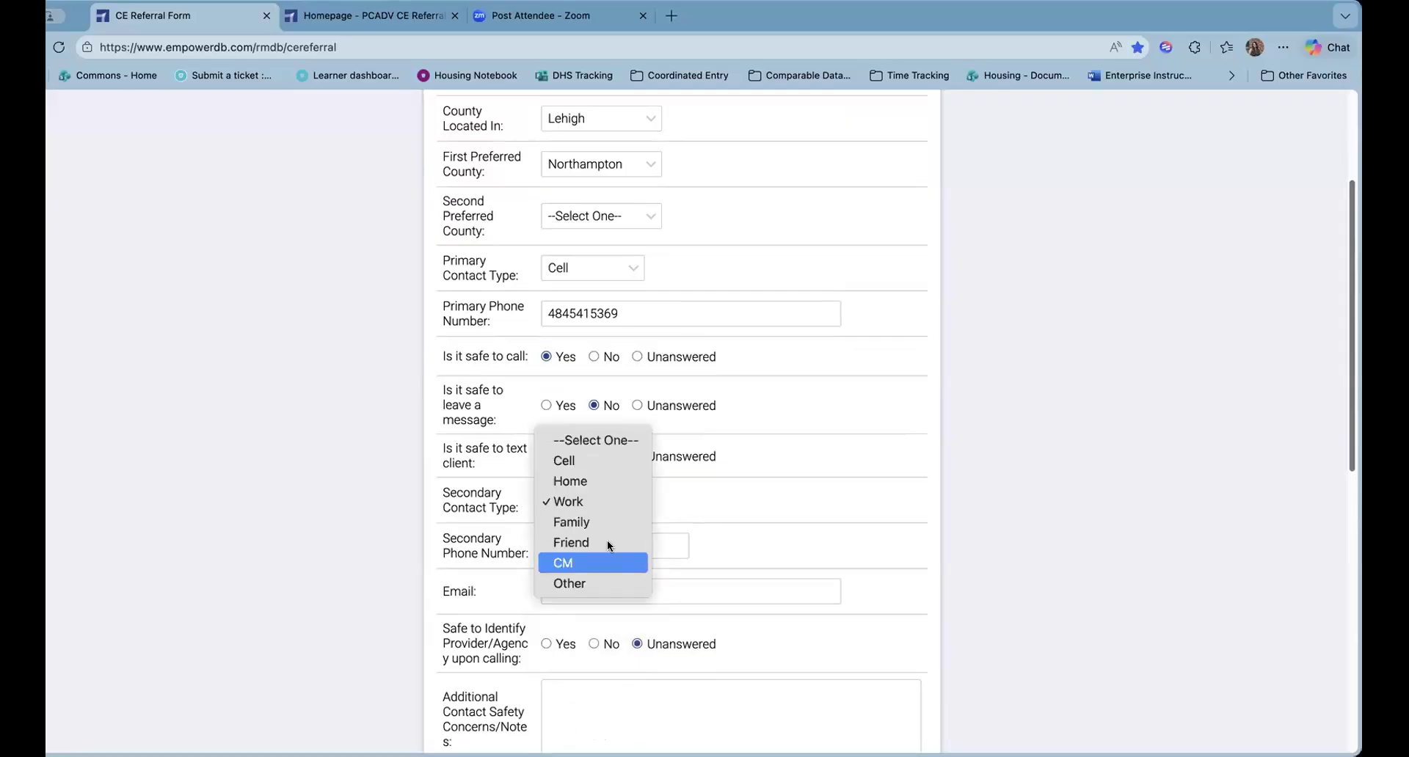
pyautogui.click(580, 522)
# Move through the secondary phone number field down to the client's Email field
pyautogui.click(576, 543)
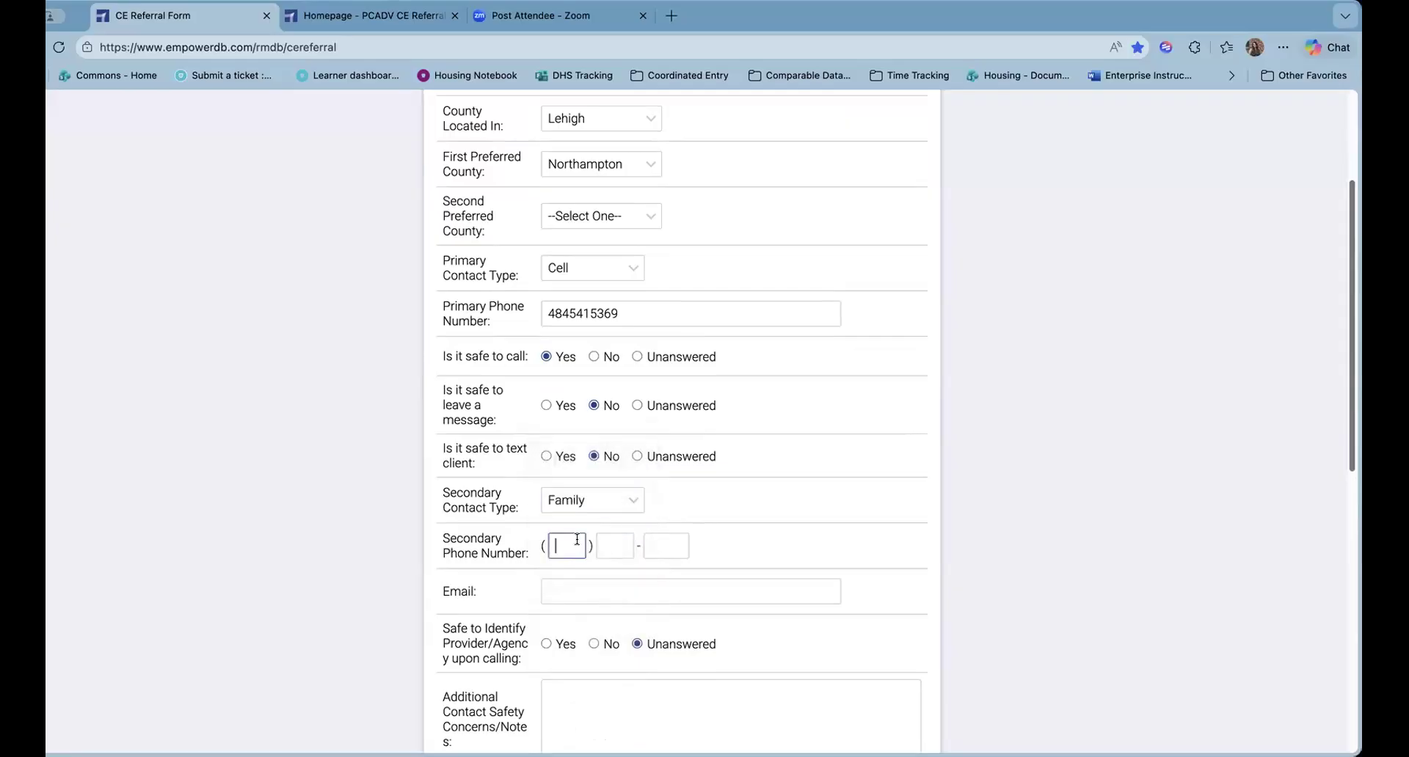
pyautogui.click(571, 559)
pyautogui.moveTo(529, 556); pyautogui.dragTo(469, 530)
pyautogui.click(552, 566)
pyautogui.scroll(-1, 562, 497)
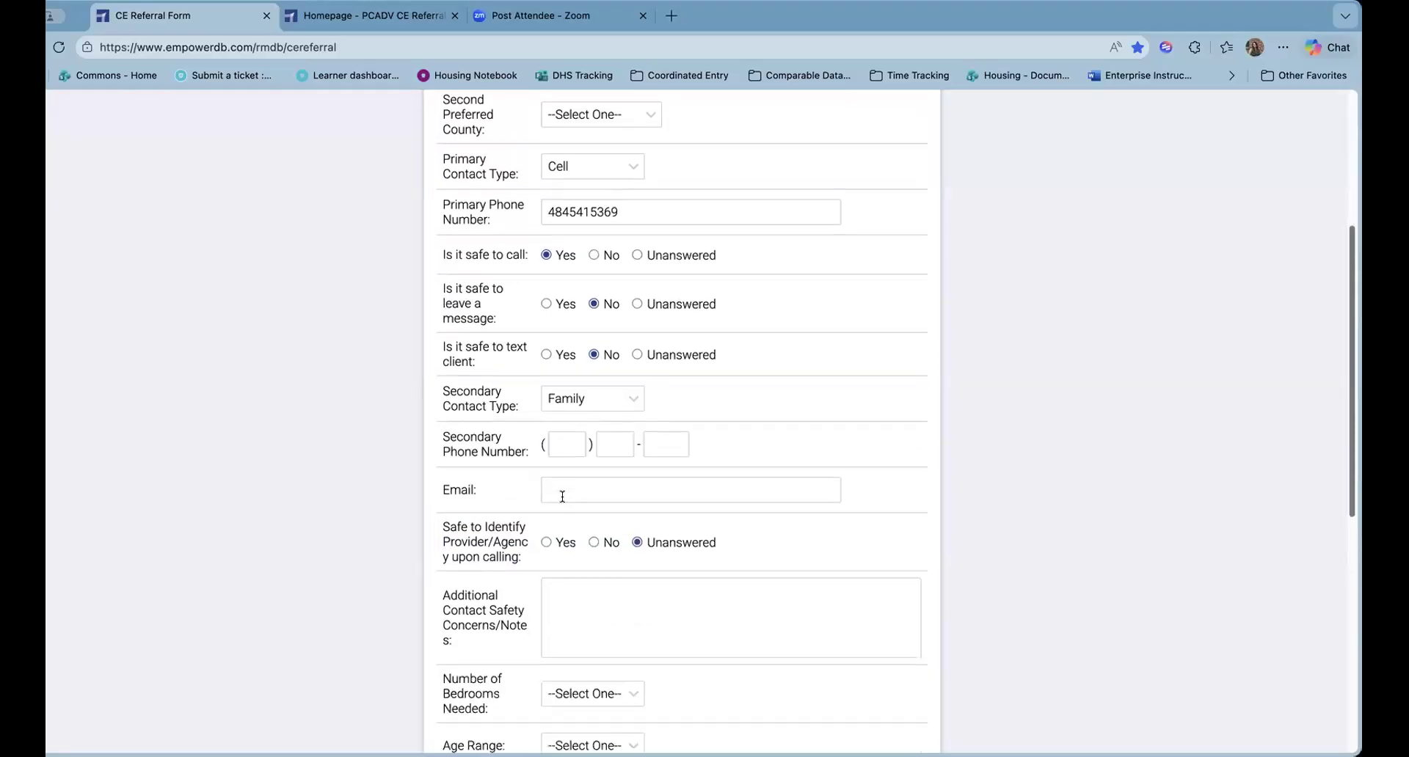
pyautogui.click(561, 496)
pyautogui.scroll(-1, 614, 585)
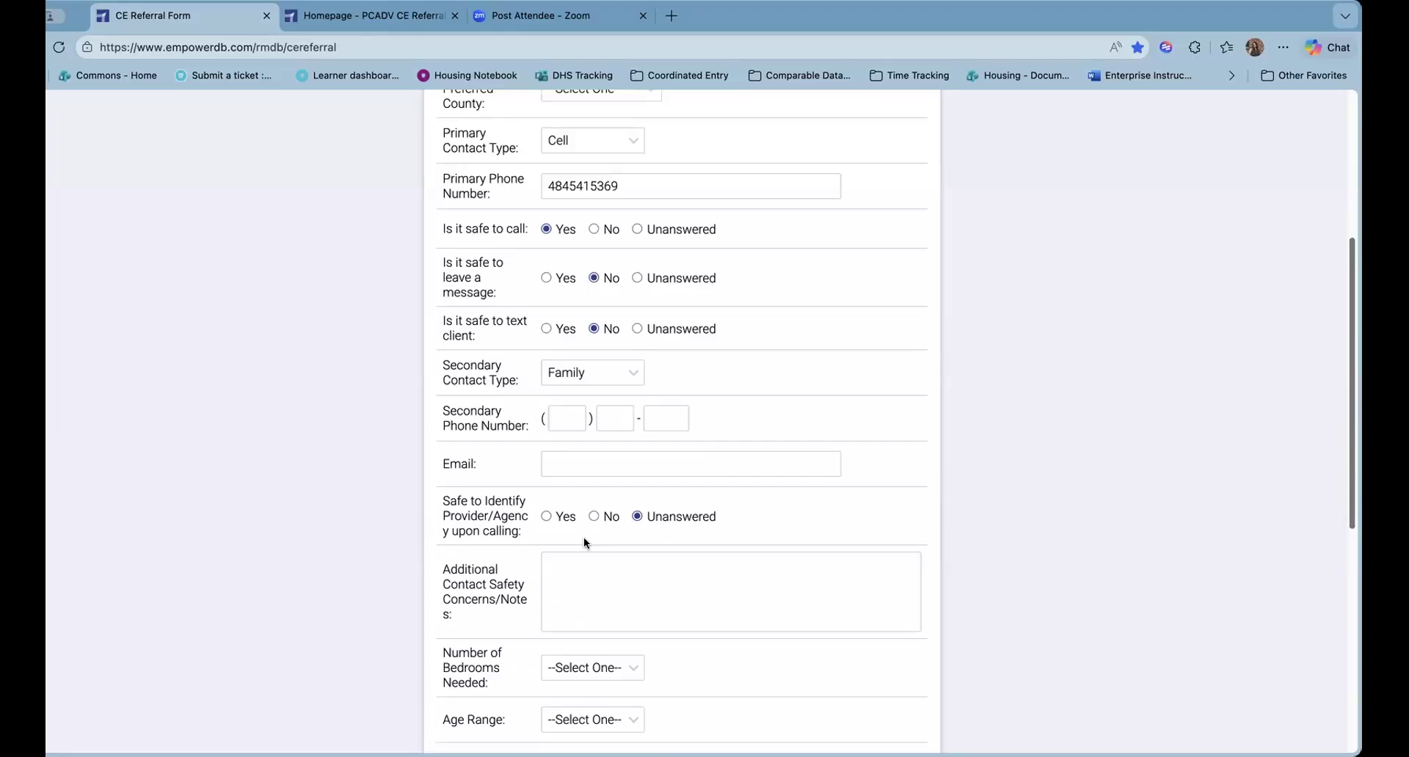
# Answer No to Safe to Identify Provider/Agency, then focus the additional safety concerns box
pyautogui.click(556, 513)
pyautogui.click(594, 516)
pyautogui.scroll(-3, 513, 507)
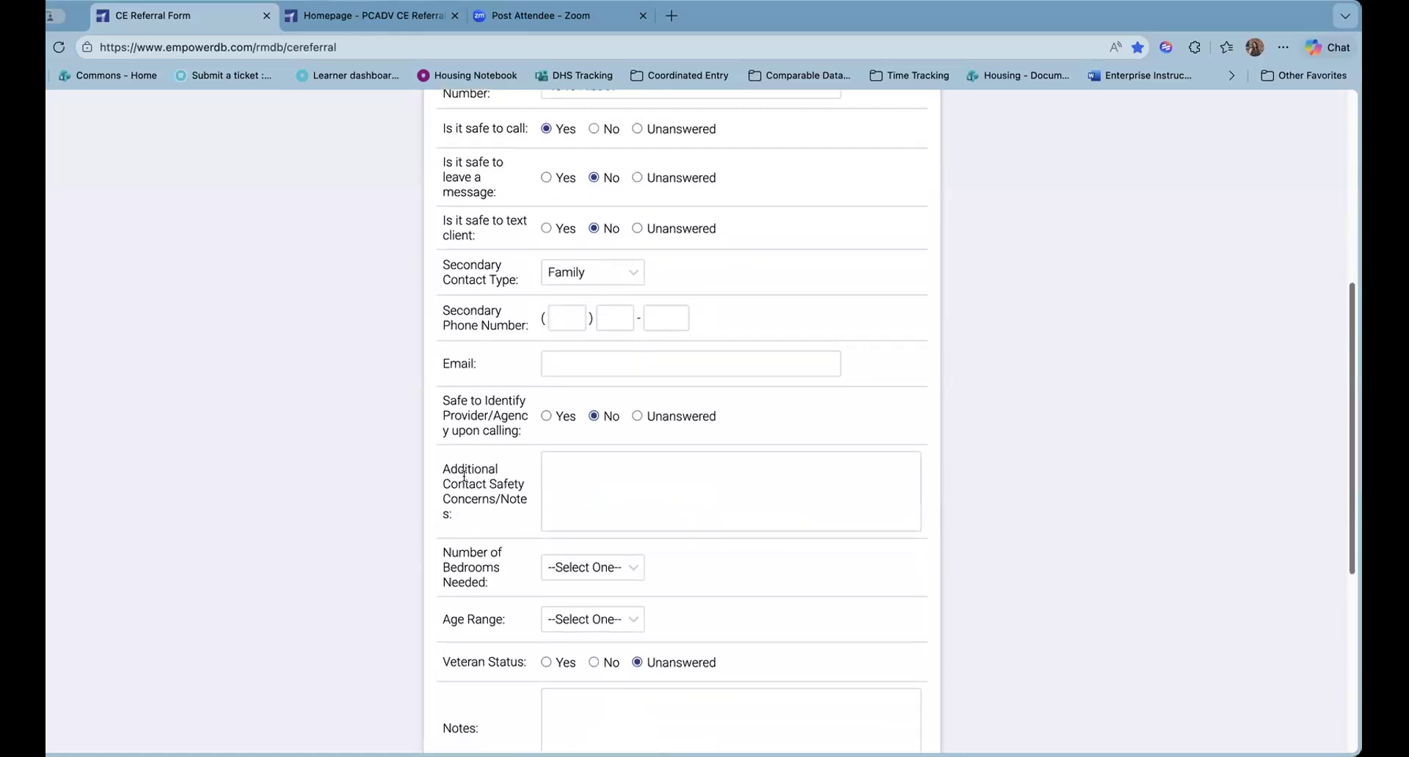
pyautogui.moveTo(489, 501); pyautogui.dragTo(443, 463)
pyautogui.click(582, 473)
# Leave Bedrooms unselected, choose Age Range 60+, and mark Veteran Status Yes
pyautogui.scroll(-2, 620, 491)
pyautogui.click(620, 495)
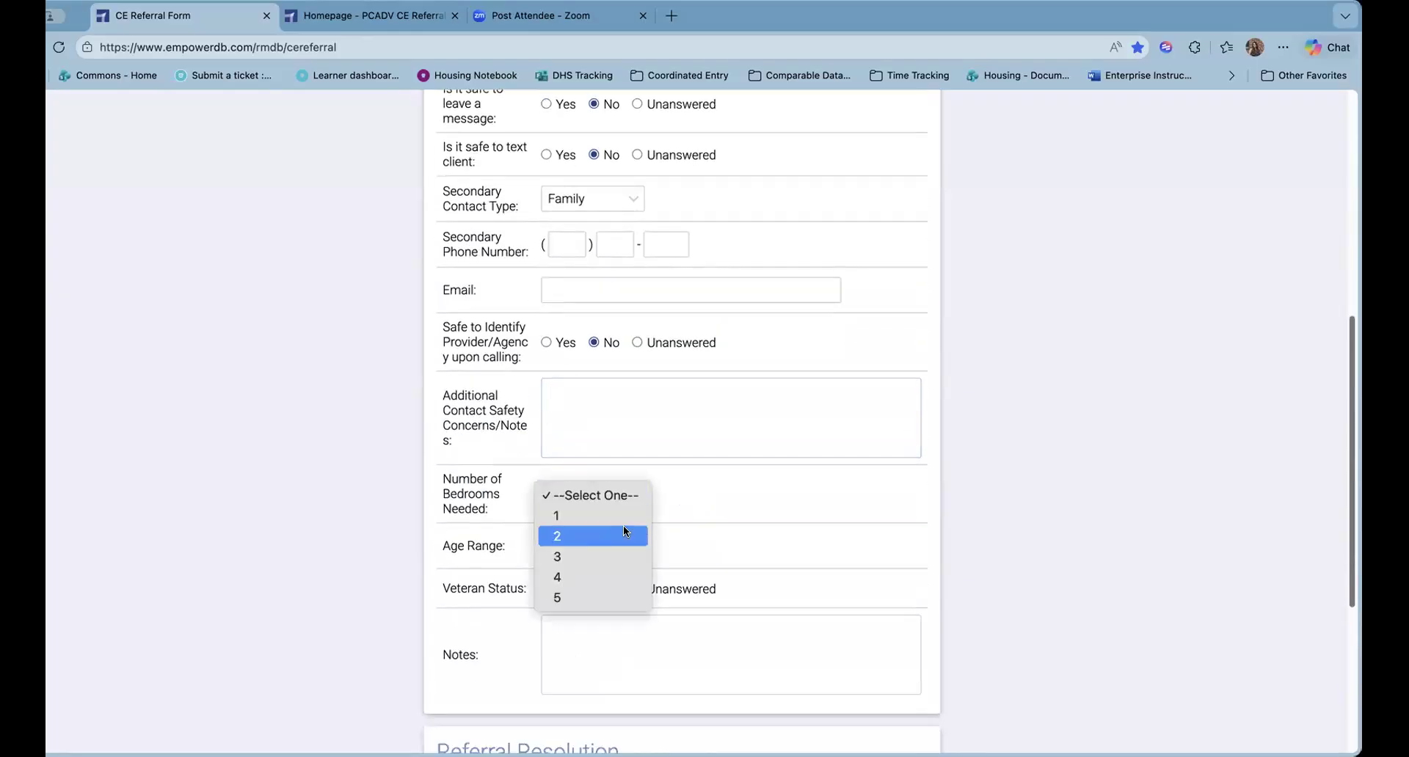
pyautogui.click(738, 522)
pyautogui.click(592, 548)
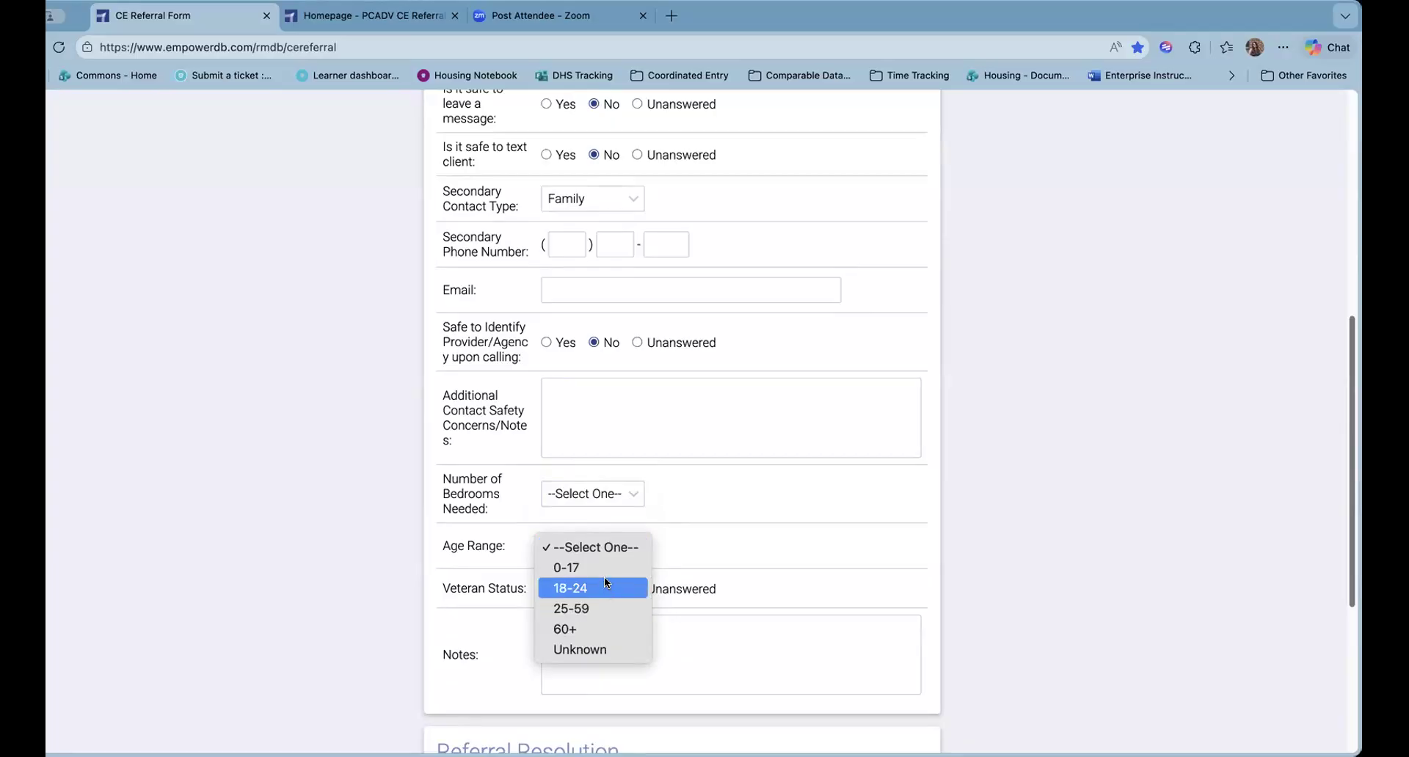
pyautogui.click(606, 626)
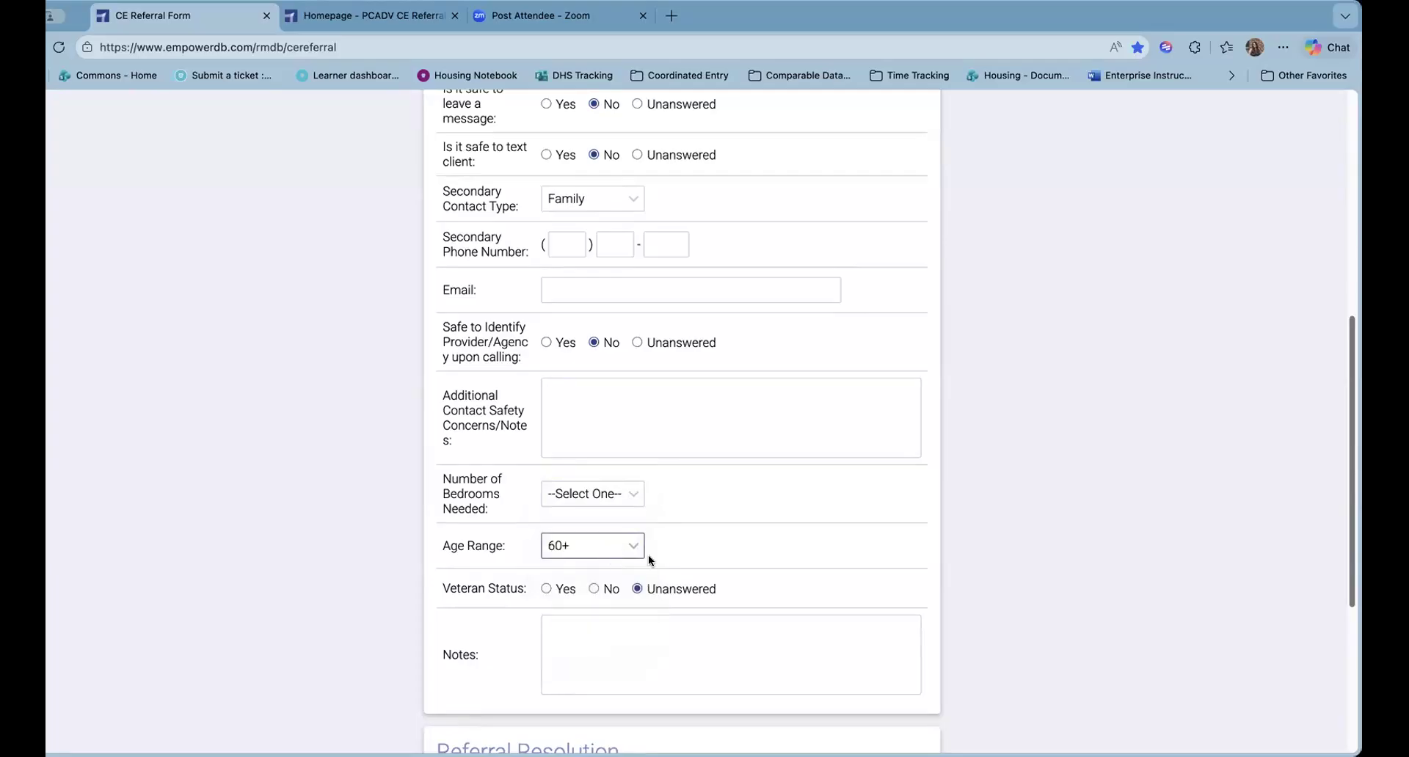
pyautogui.click(683, 518)
pyautogui.click(546, 589)
pyautogui.scroll(-2, 688, 650)
pyautogui.click(562, 579)
pyautogui.moveTo(477, 586); pyautogui.dragTo(434, 578)
pyautogui.click(597, 576)
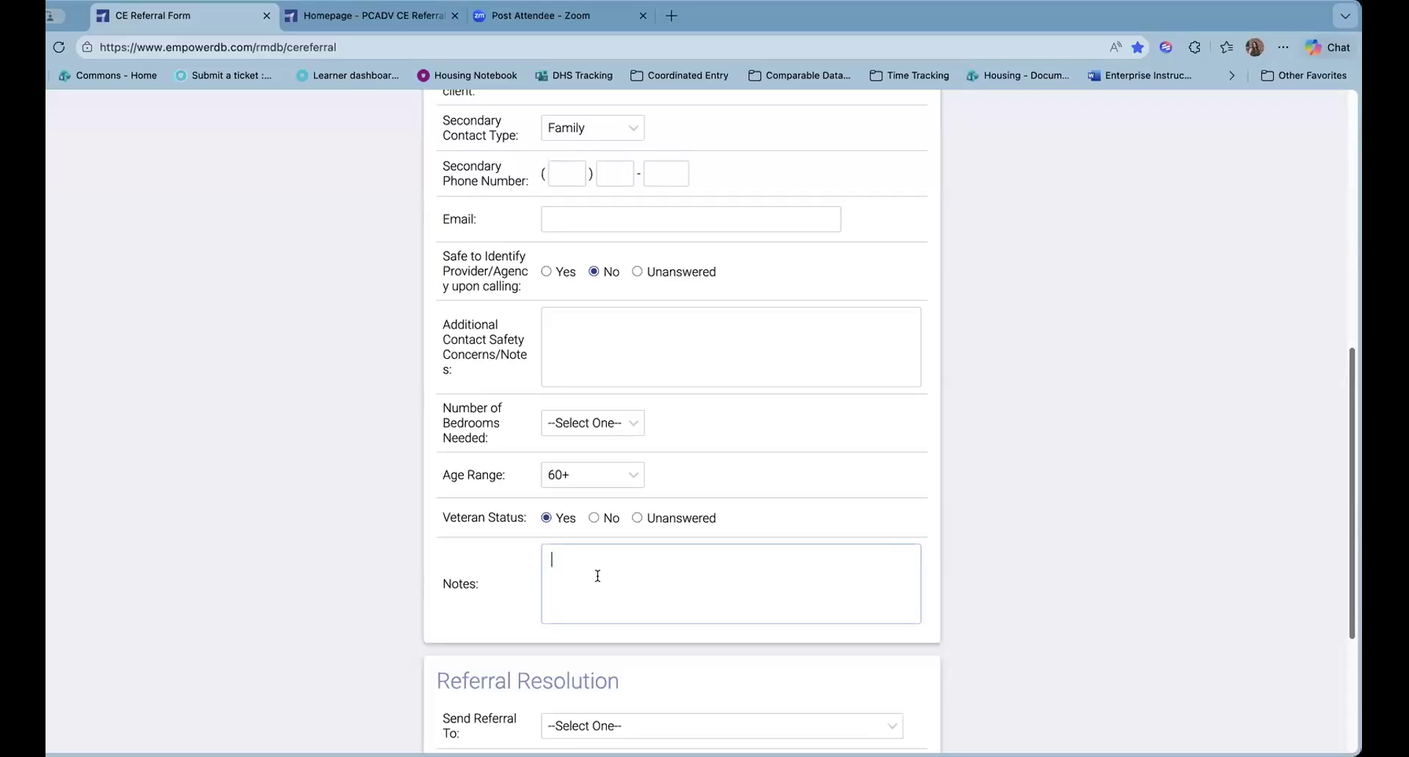
pyautogui.click(597, 576)
pyautogui.scroll(-1, 298, 507)
pyautogui.scroll(-3, 297, 506)
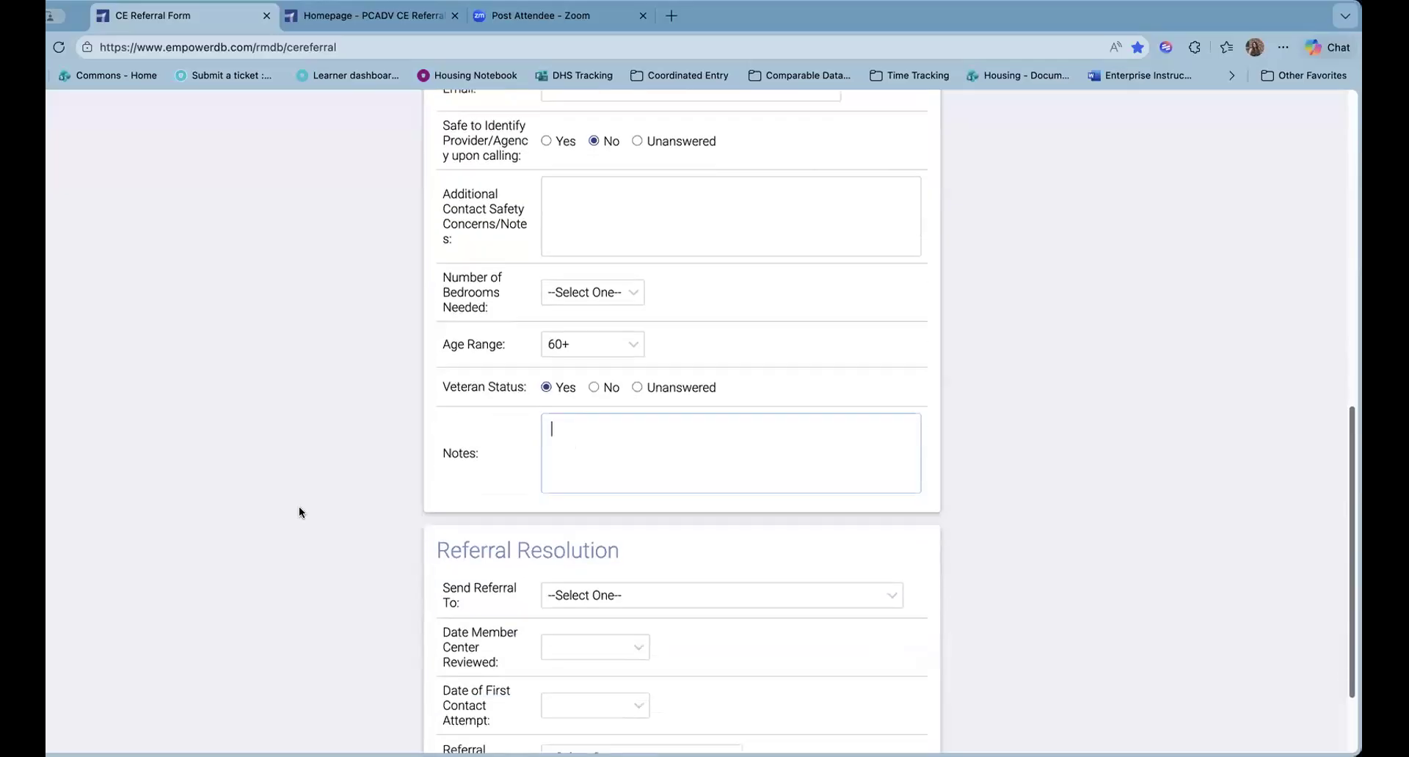
pyautogui.scroll(-3, 334, 504)
pyautogui.moveTo(427, 435); pyautogui.dragTo(769, 651)
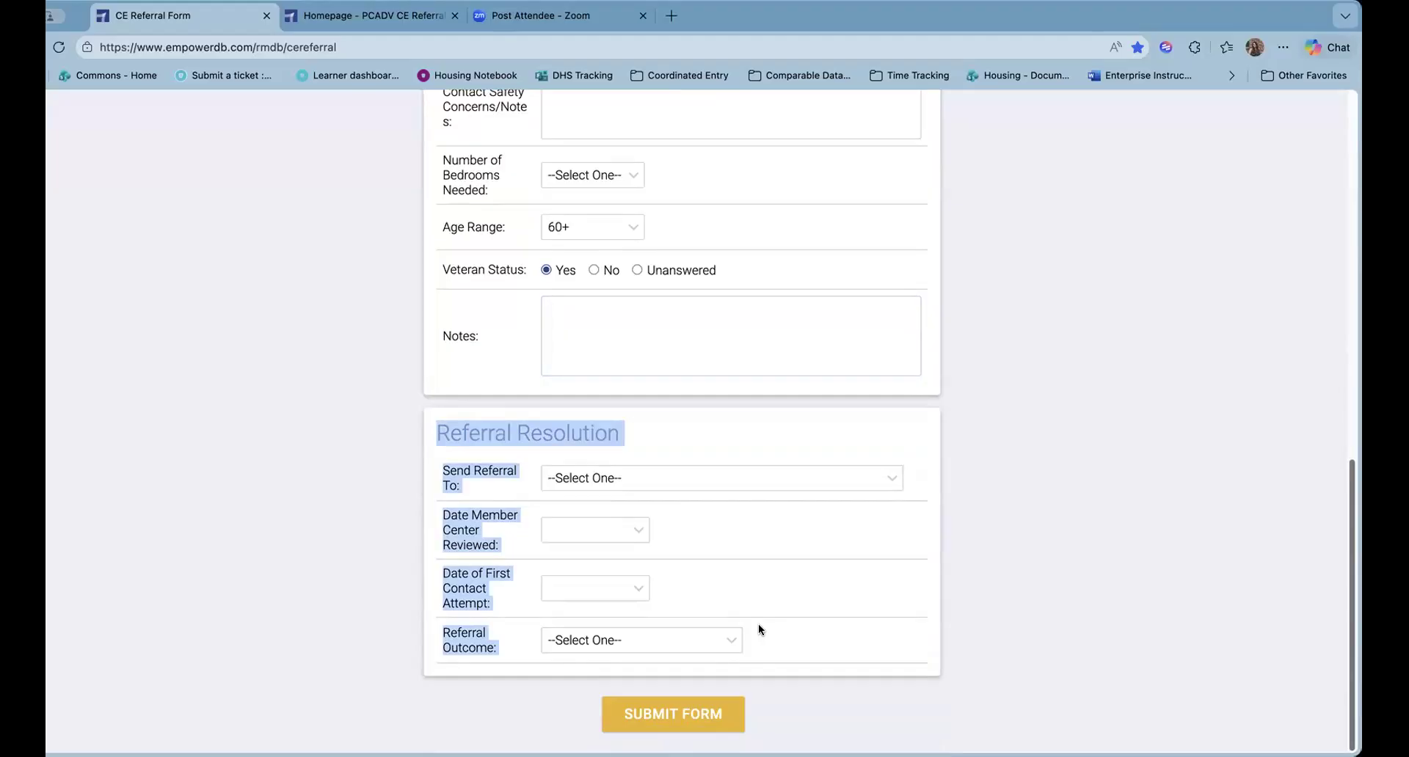
# Review the Referral Resolution section, then submit the referral form to reach the Success page
pyautogui.click(763, 581)
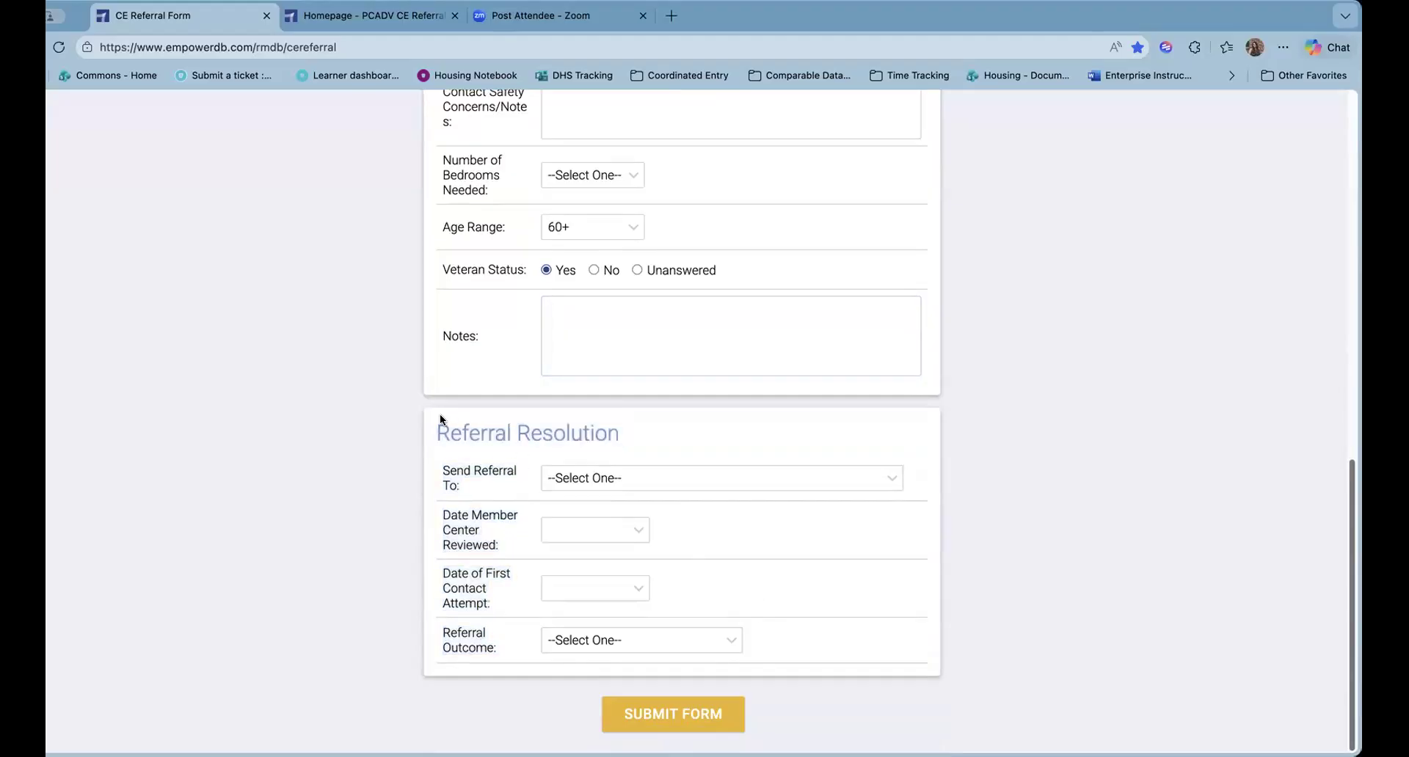
pyautogui.tripleClick(463, 445)
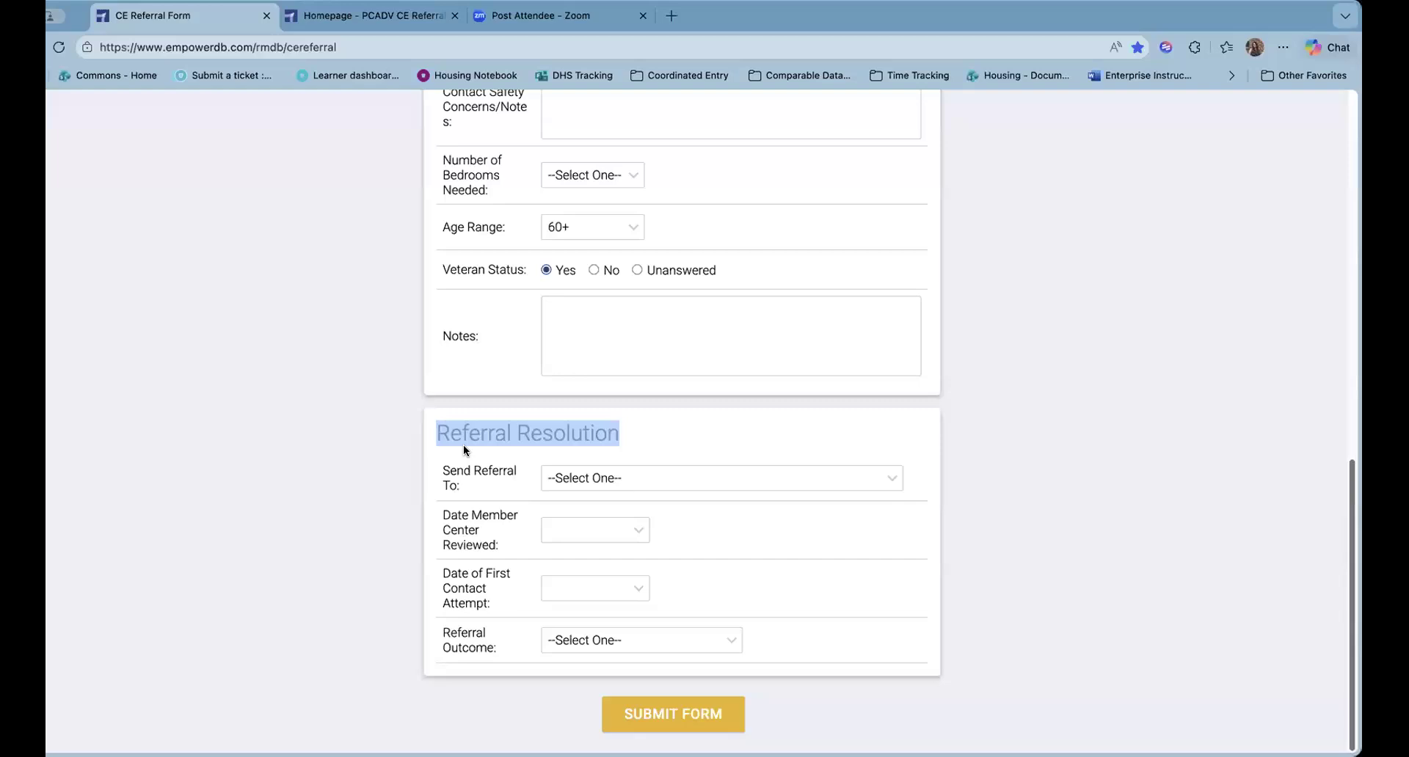
pyautogui.click(464, 445)
pyautogui.moveTo(436, 433); pyautogui.dragTo(846, 649)
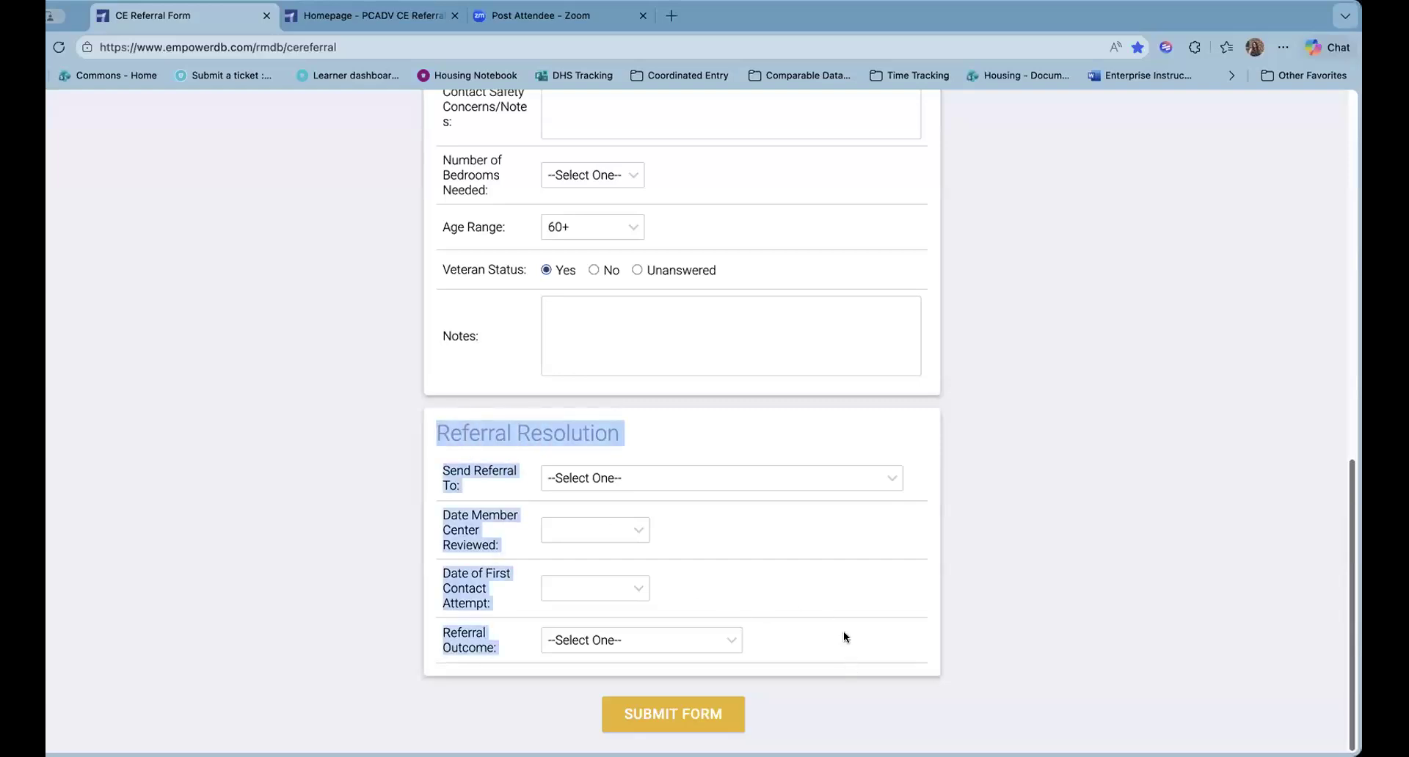
pyautogui.click(546, 316)
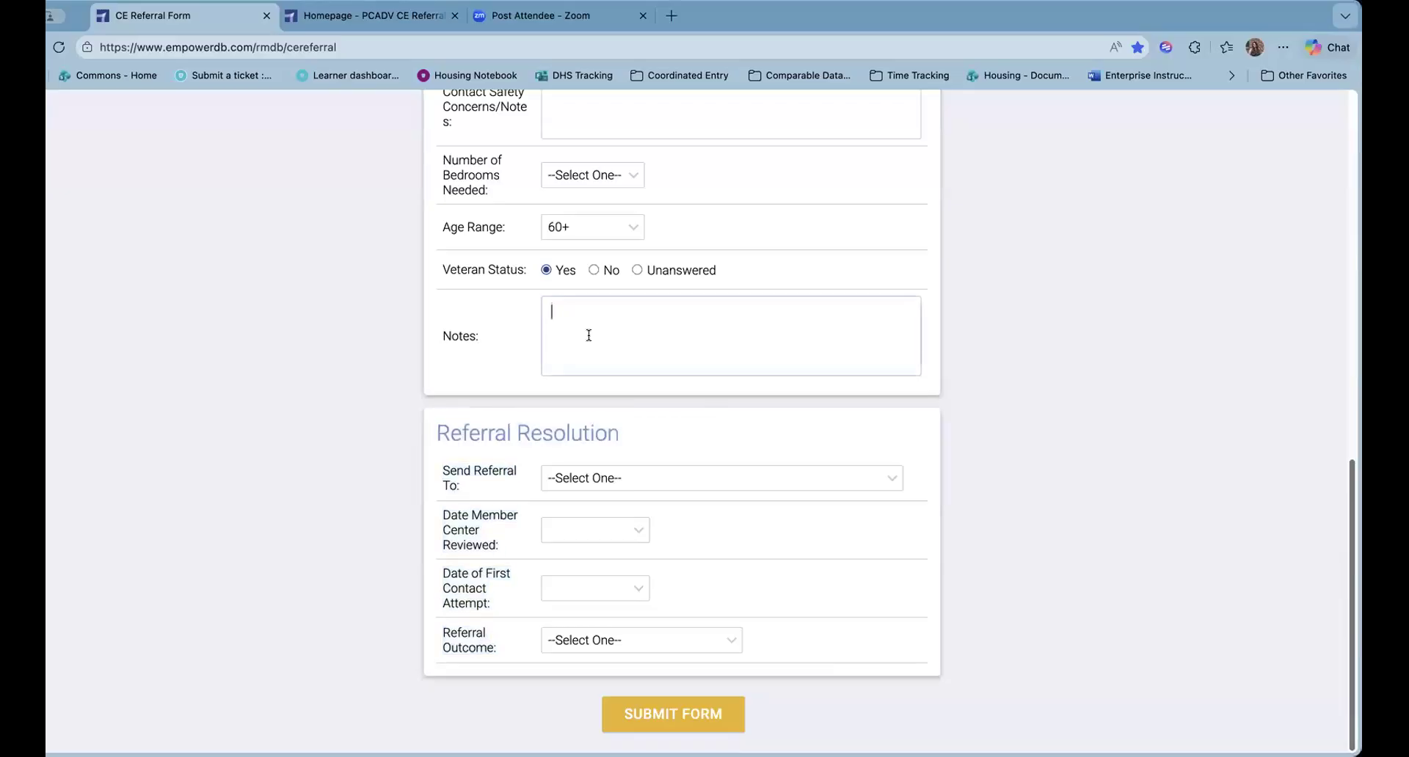
pyautogui.scroll(7, 588, 335)
pyautogui.scroll(-7, 654, 443)
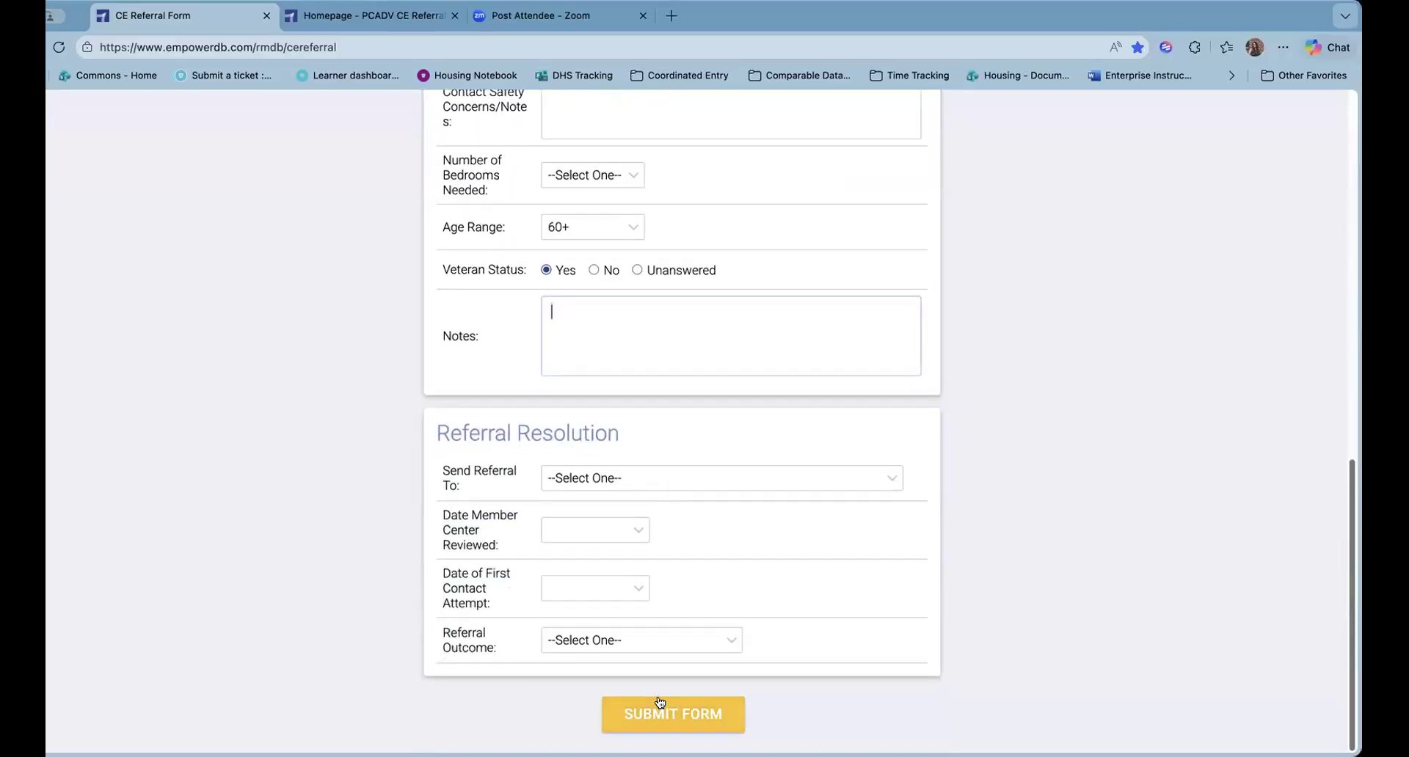
pyautogui.click(665, 709)
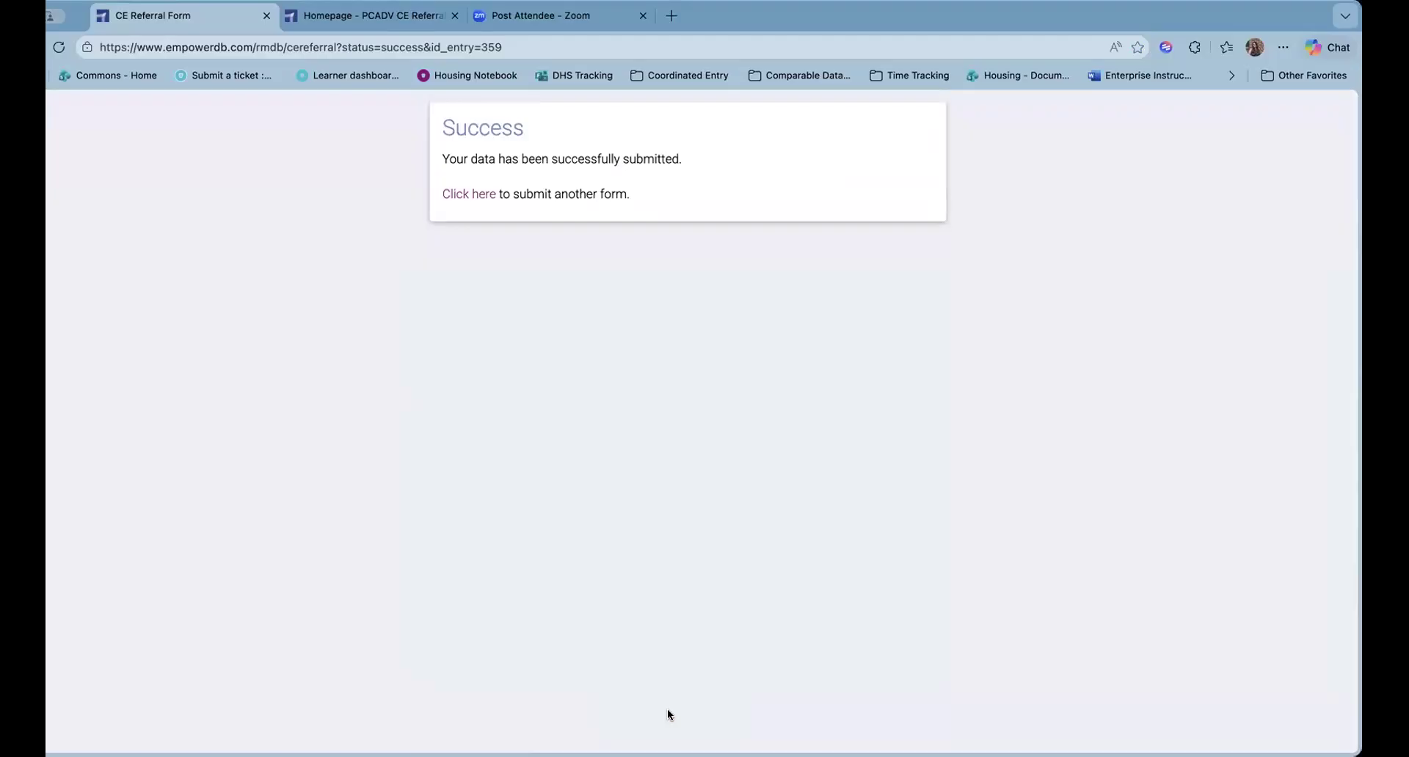